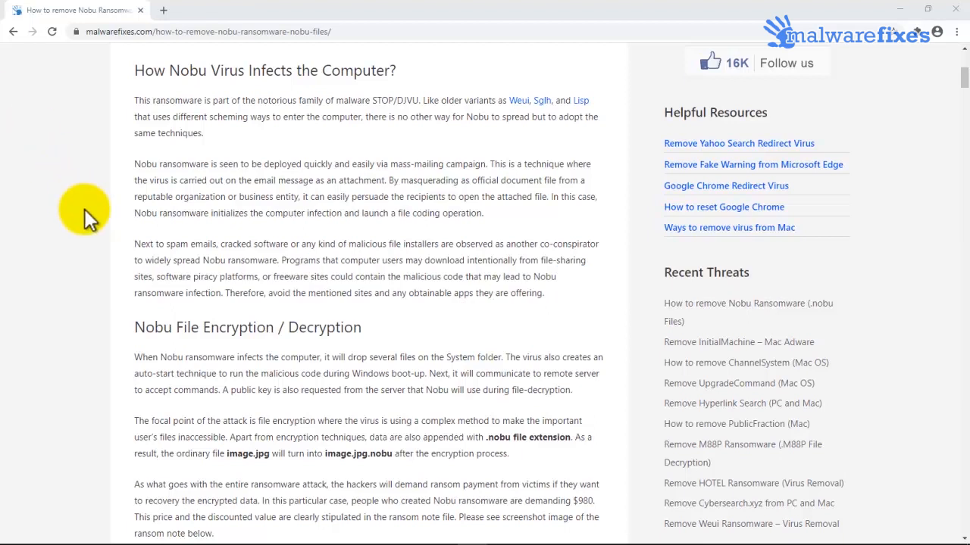
Find Stage 3 of the Nobu ransomware removal guide and download the malware removal tool it offers
{"action": "scroll", "coordinate": [85, 209], "scroll_direction": "down", "scroll_amount": 5}
{"action": "scroll", "coordinate": [86, 210], "scroll_direction": "down", "scroll_amount": 10}
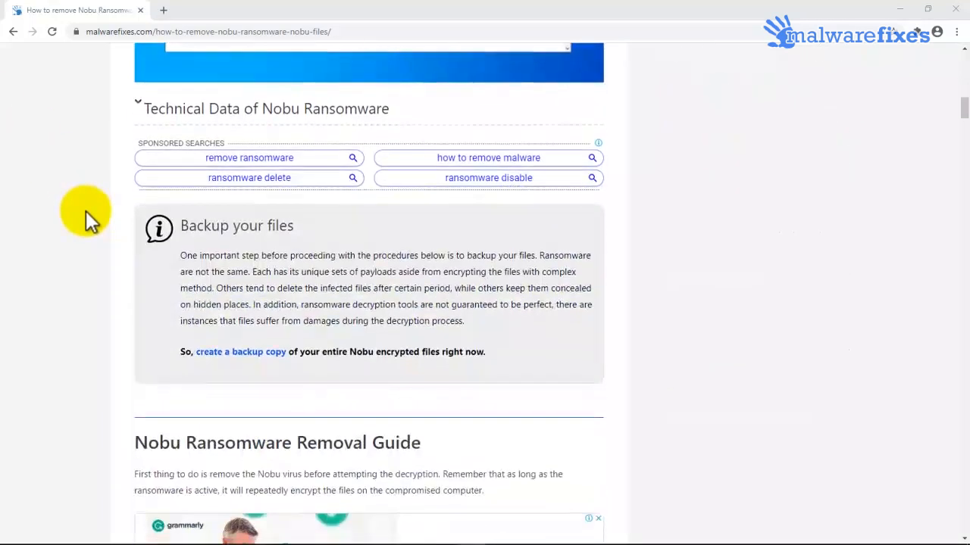
{"action": "scroll", "coordinate": [85, 211], "scroll_direction": "down", "scroll_amount": 9}
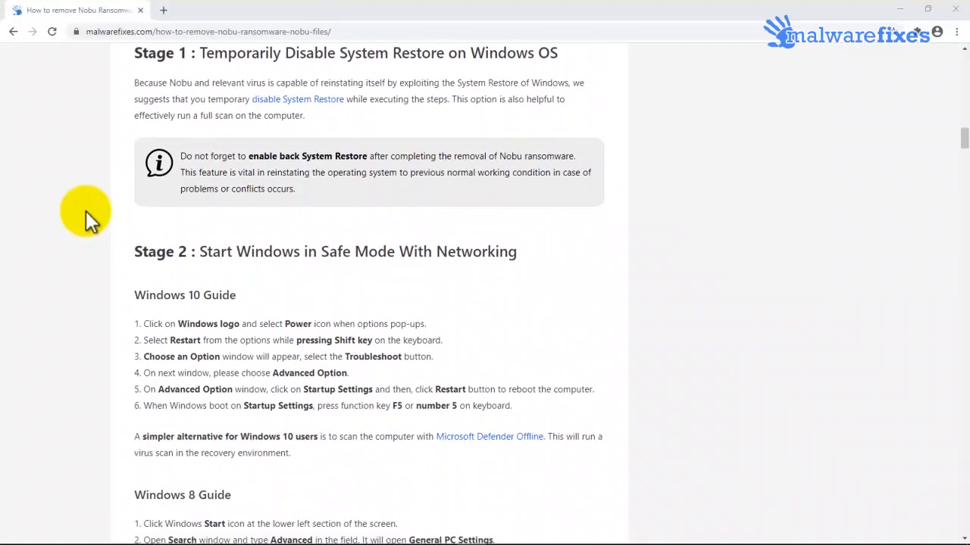
{"action": "scroll", "coordinate": [85, 211], "scroll_direction": "down", "scroll_amount": 3}
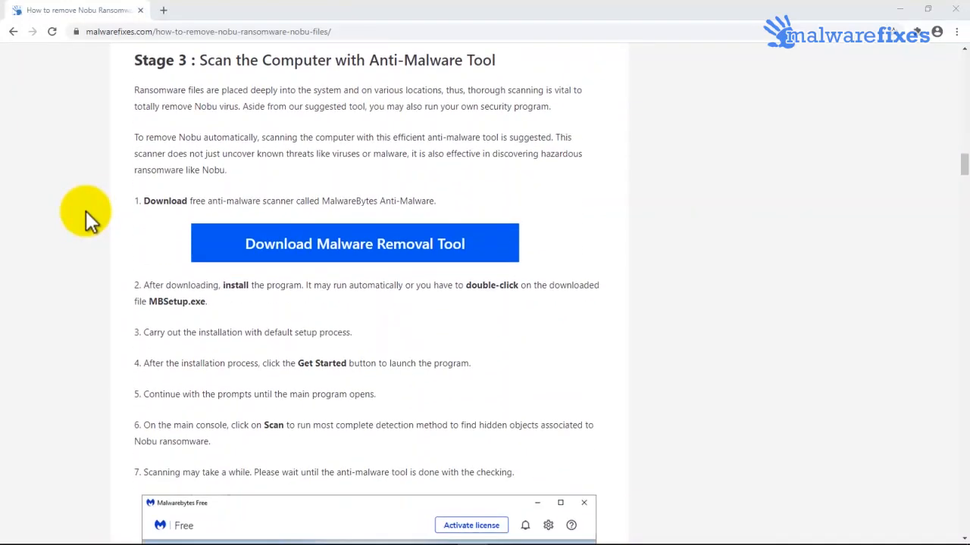
{"action": "left_click", "coordinate": [409, 255]}
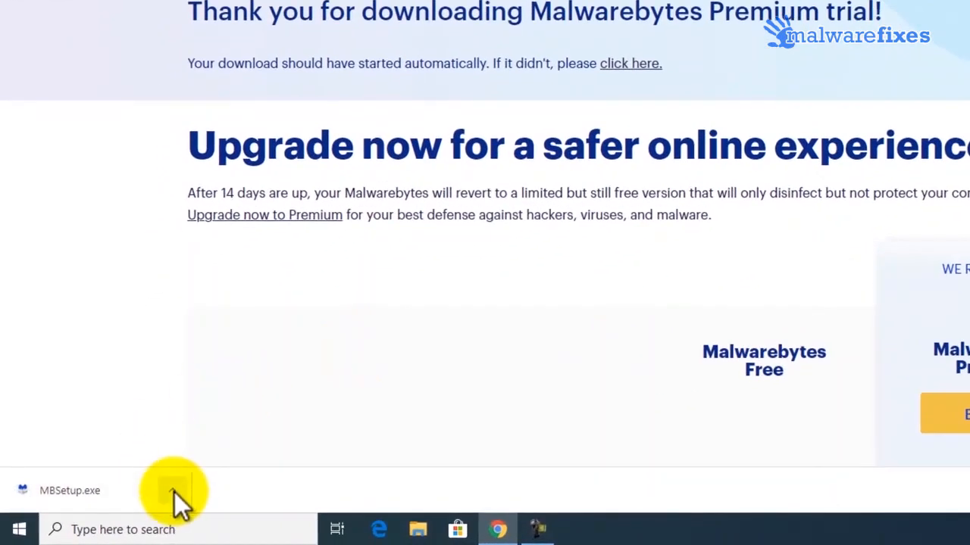
Run the downloaded MBSetup.exe and install Malwarebytes for a personal computer, skipping the Browser Guard extension
{"action": "left_click", "coordinate": [175, 492]}
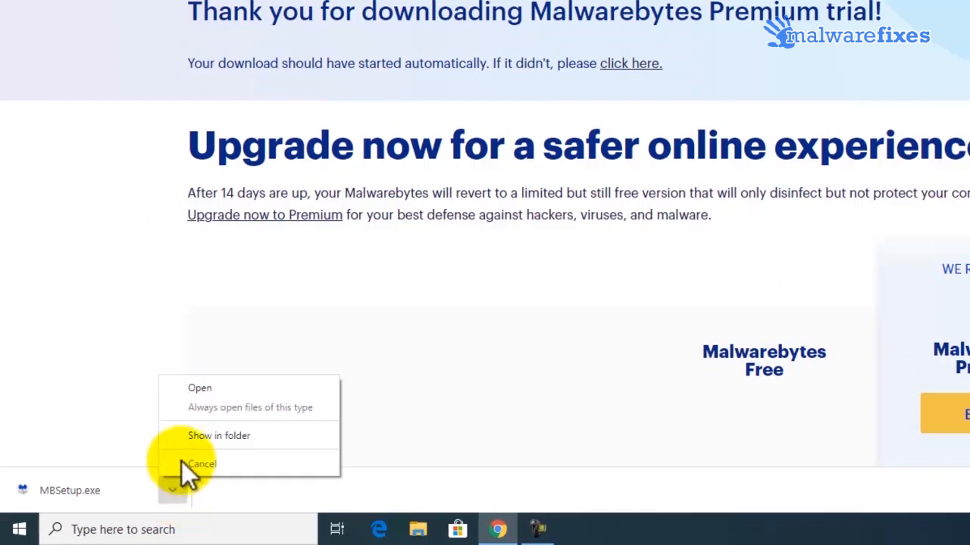
{"action": "left_click", "coordinate": [189, 391]}
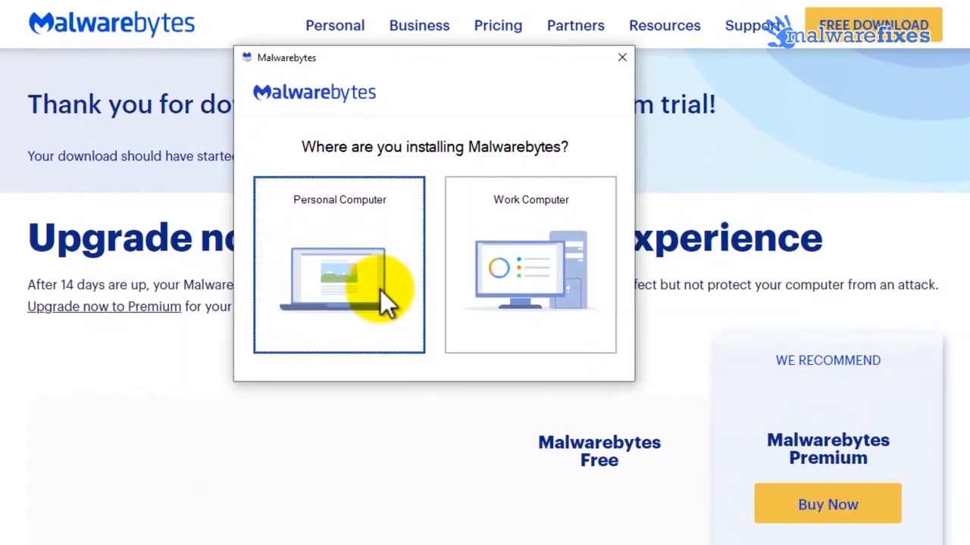
{"action": "left_click", "coordinate": [380, 290]}
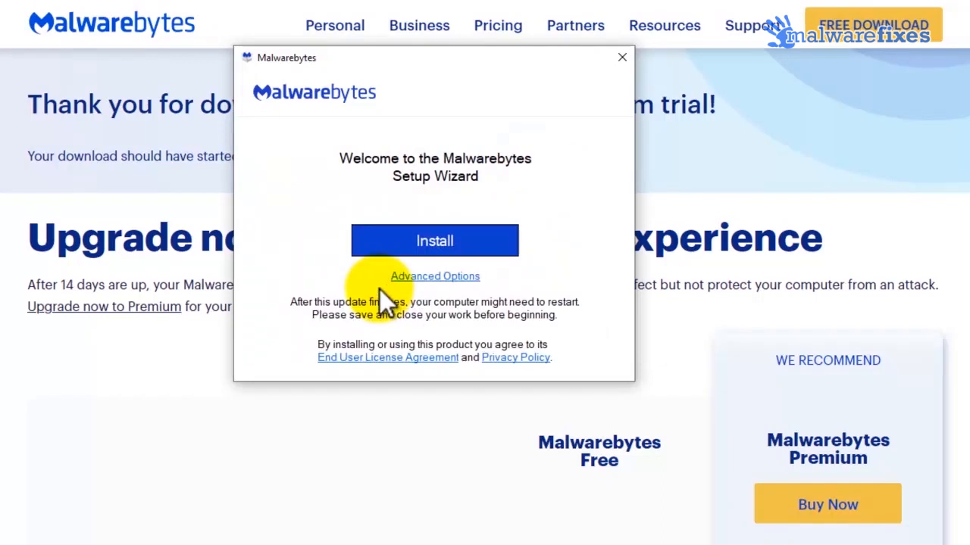
{"action": "left_click", "coordinate": [389, 252]}
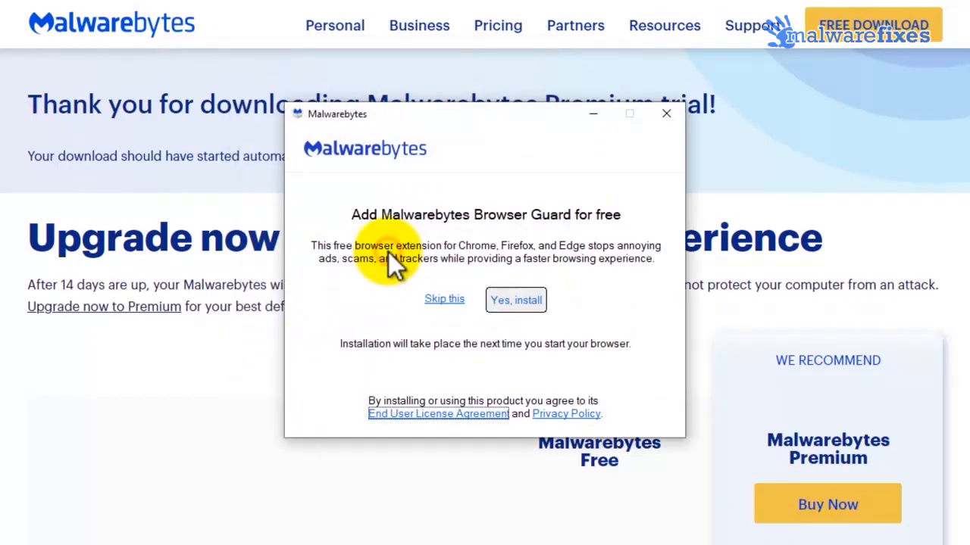
{"action": "left_click", "coordinate": [443, 300]}
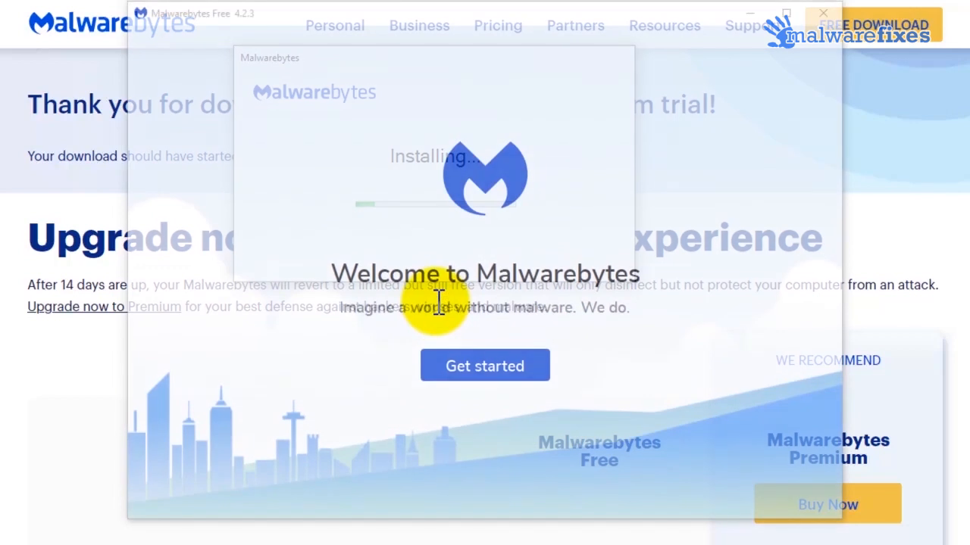
Start the free 14-day Premium trial without entering an email, and close Malwarebytes and the browser without scanning
{"action": "left_click", "coordinate": [479, 367]}
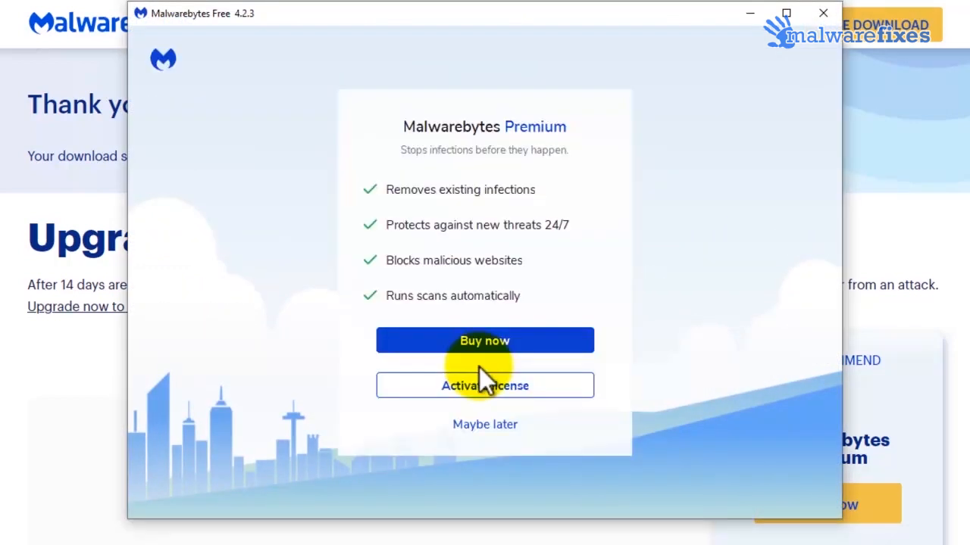
{"action": "left_click", "coordinate": [489, 424]}
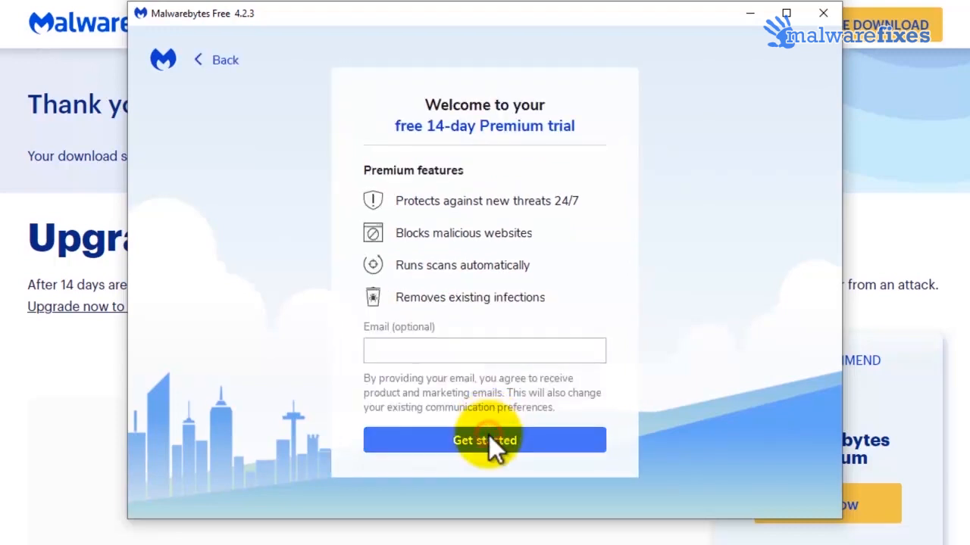
{"action": "left_click", "coordinate": [488, 440]}
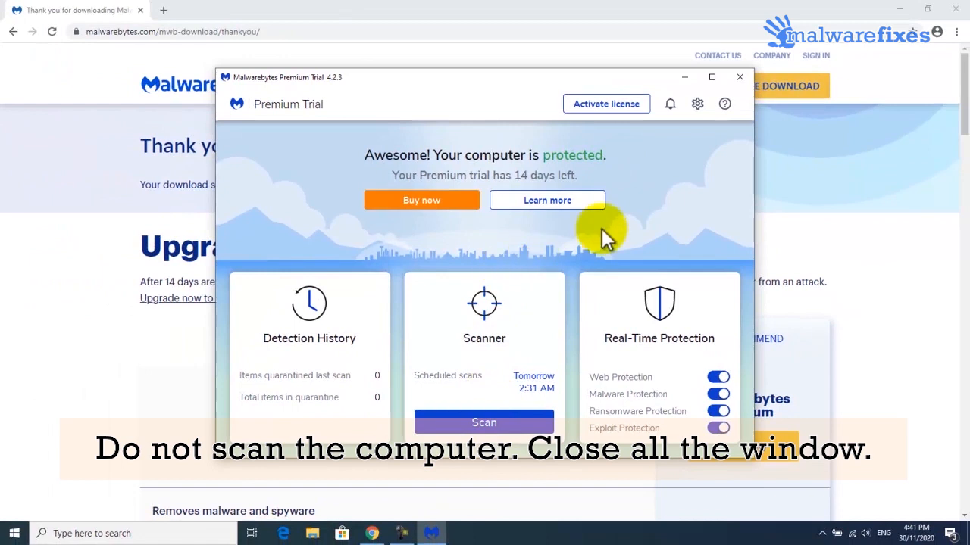
{"action": "left_click", "coordinate": [740, 81]}
{"action": "left_click", "coordinate": [952, 16]}
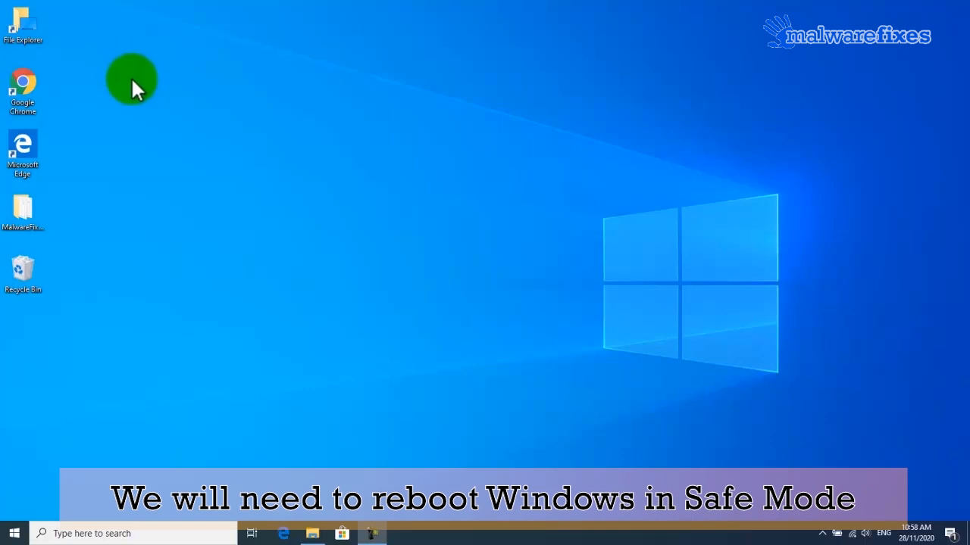
Search Windows for "mscofig" and open the System Configuration app
{"action": "left_click", "coordinate": [105, 534]}
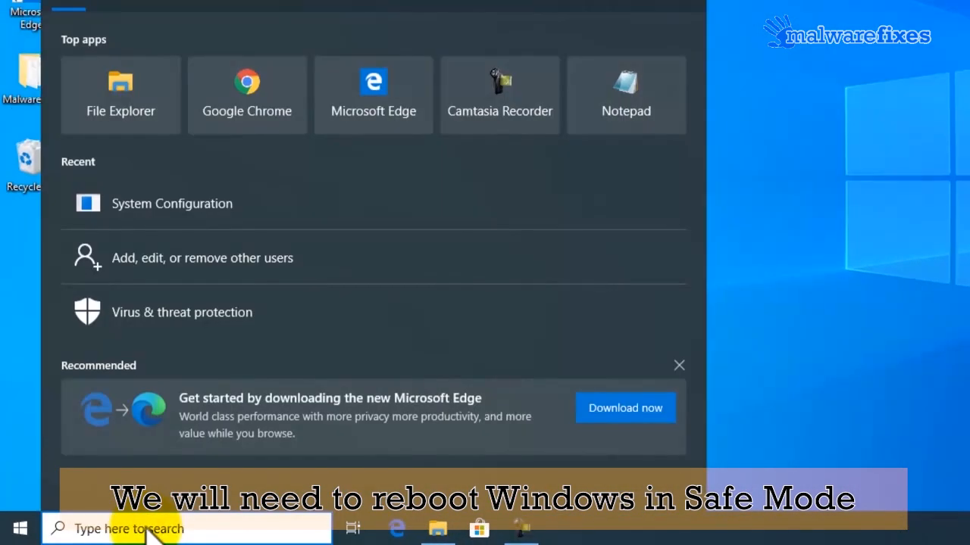
{"action": "type", "text": "msco"}
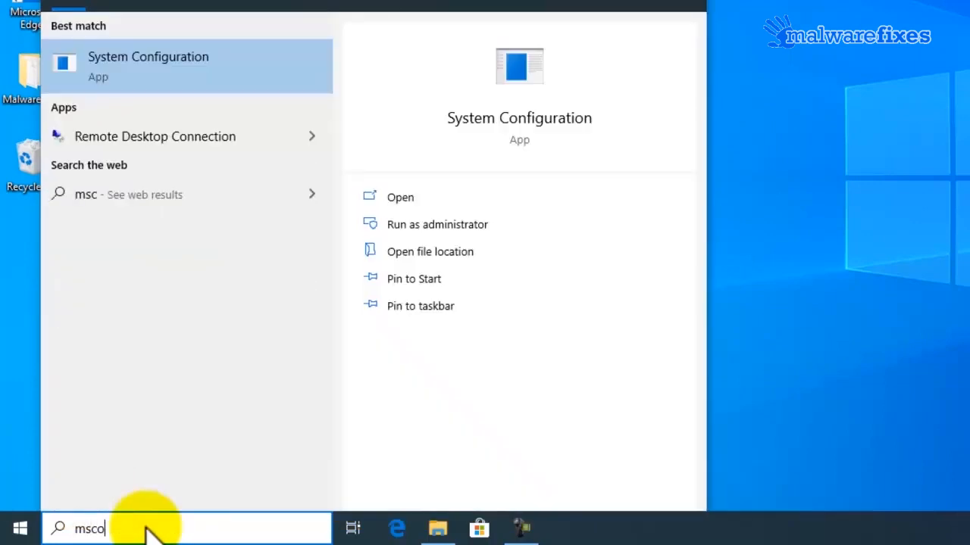
{"action": "type", "text": "fig"}
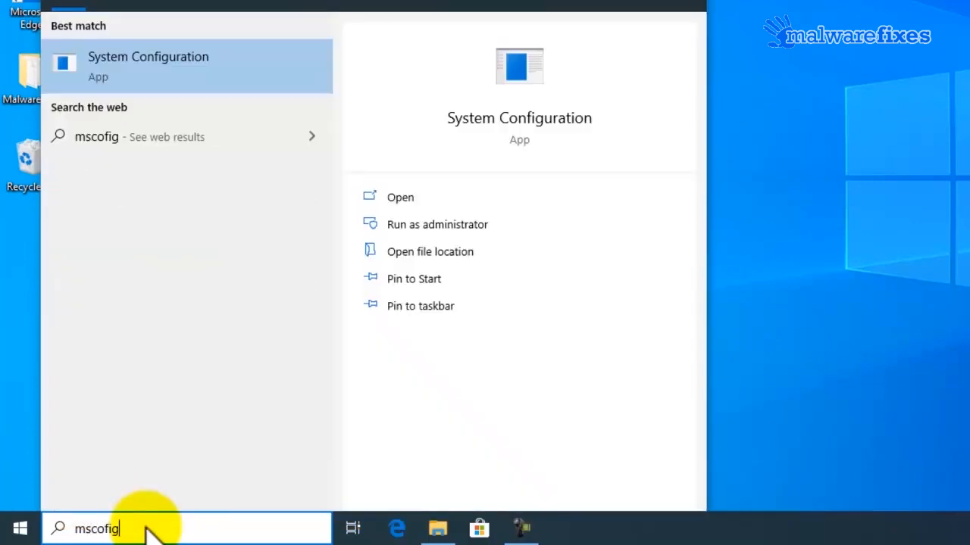
{"action": "left_click", "coordinate": [171, 79]}
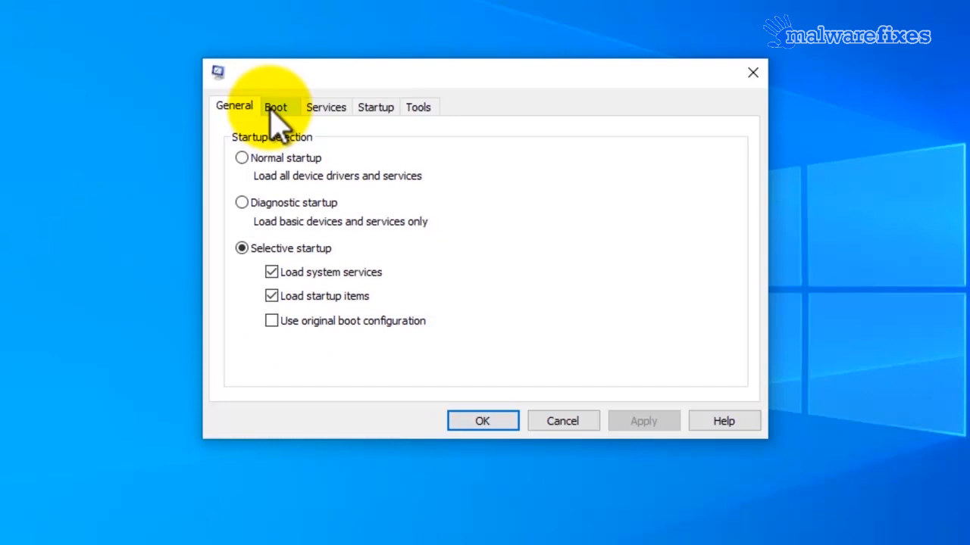
Enable Safe boot with the Minimal option in the boot options, apply it and restart the computer
{"action": "left_click", "coordinate": [276, 110]}
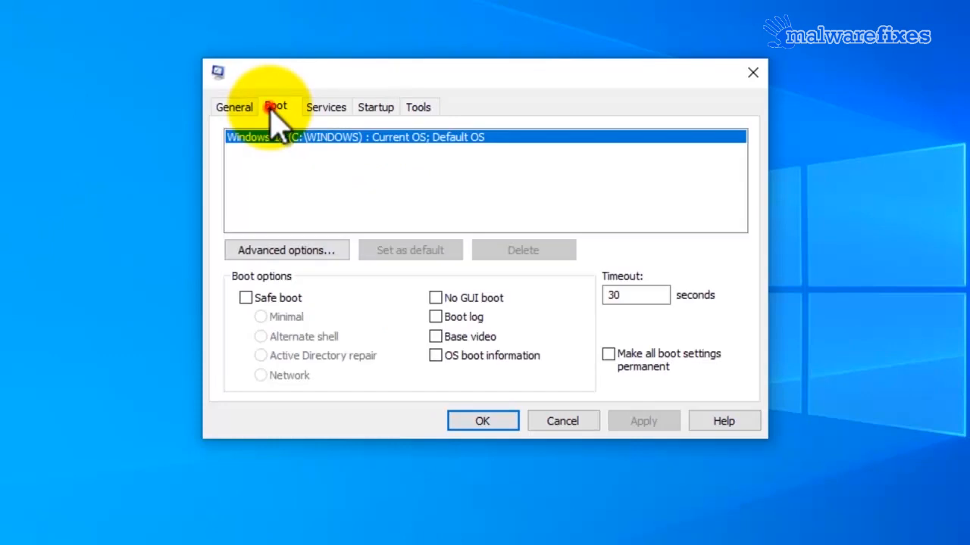
{"action": "left_click", "coordinate": [247, 298]}
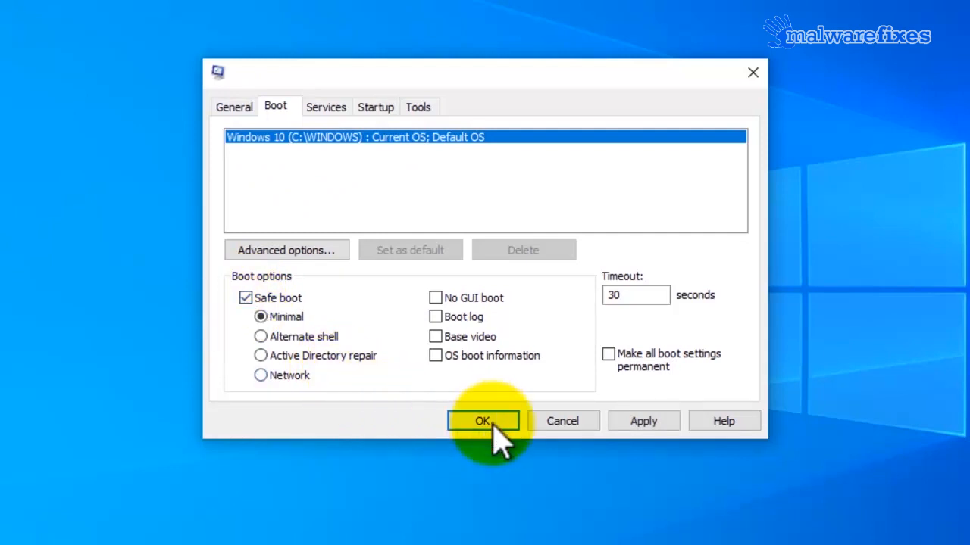
{"action": "left_click", "coordinate": [653, 429]}
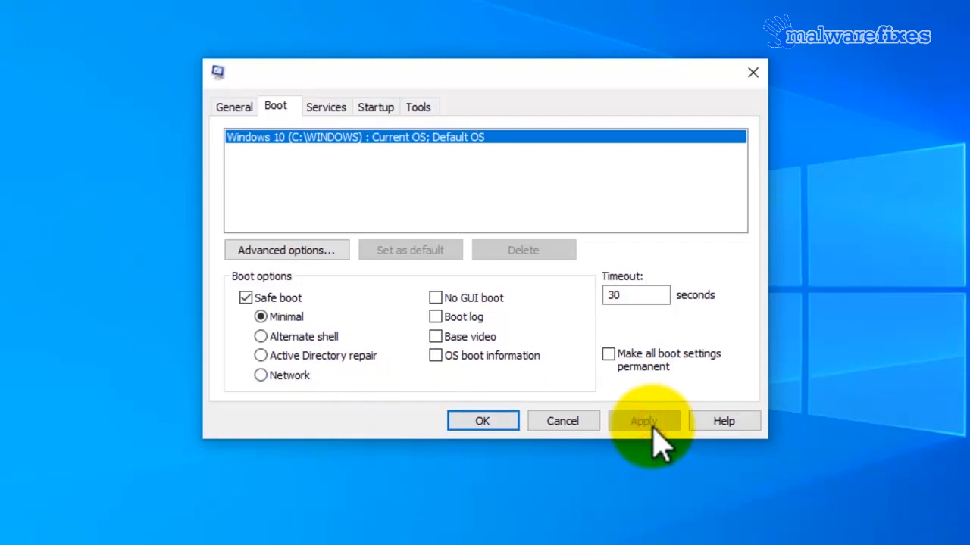
{"action": "left_click", "coordinate": [482, 424]}
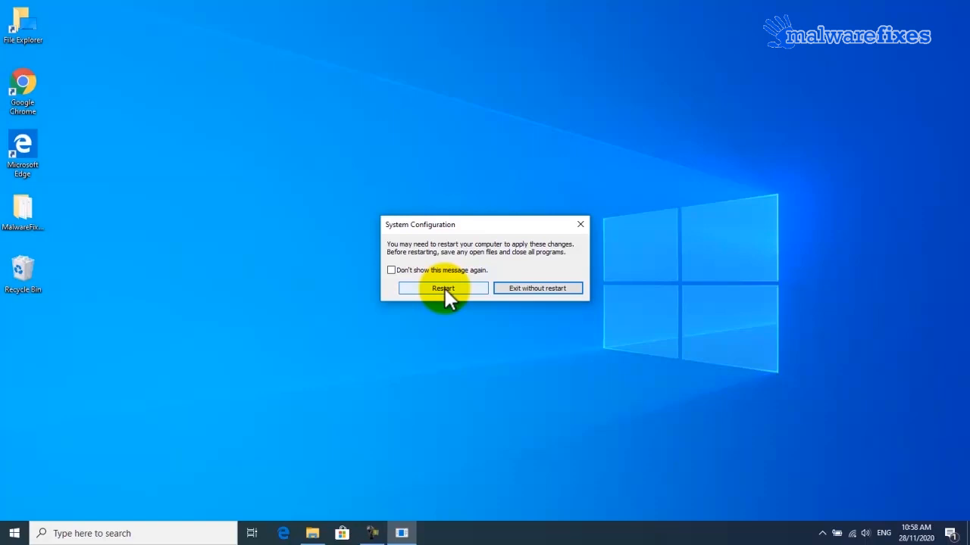
{"action": "left_click", "coordinate": [443, 288]}
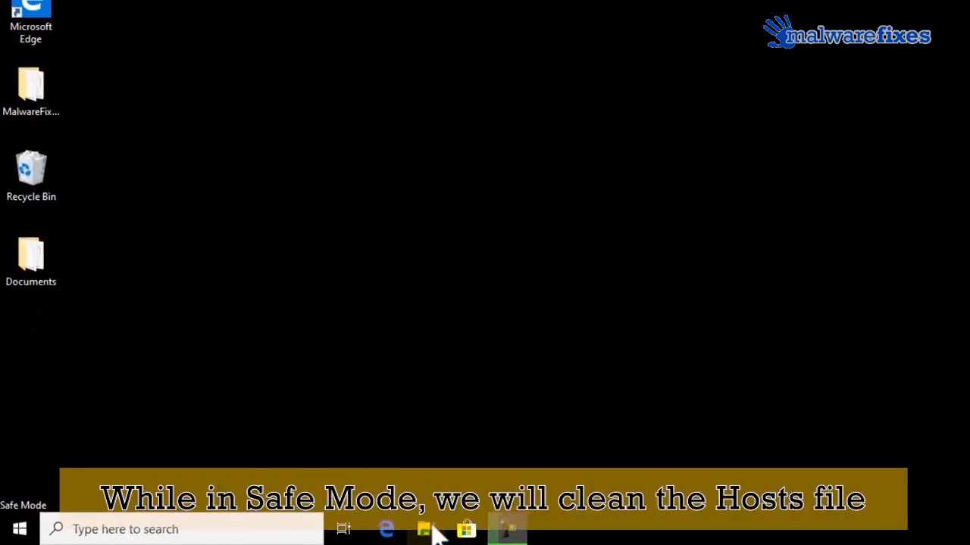
Switch to File Explorer and go to the folder C:\Windows\System32\drivers\etc
{"action": "left_click", "coordinate": [388, 530]}
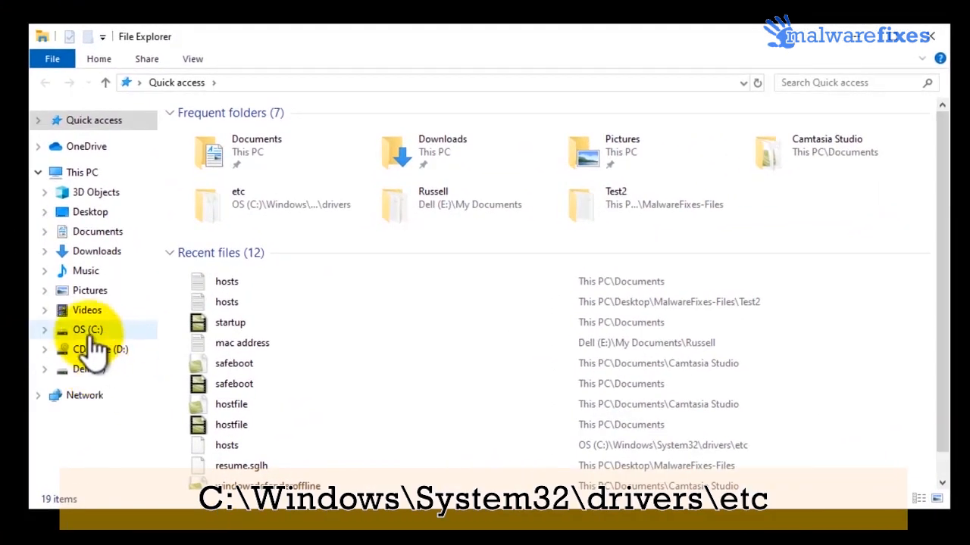
{"action": "left_click", "coordinate": [88, 337]}
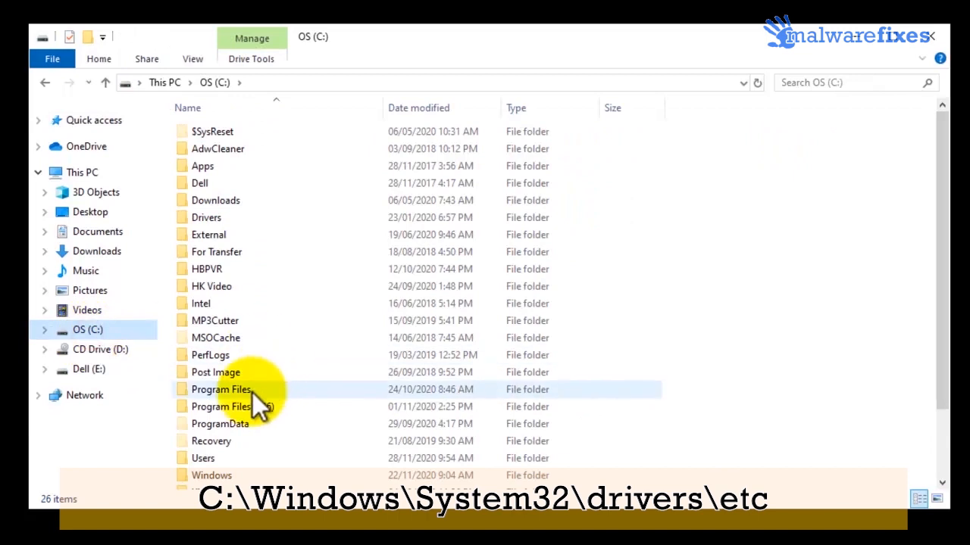
{"action": "scroll", "coordinate": [246, 409], "scroll_direction": "down", "scroll_amount": 2}
{"action": "double_click", "coordinate": [220, 397]}
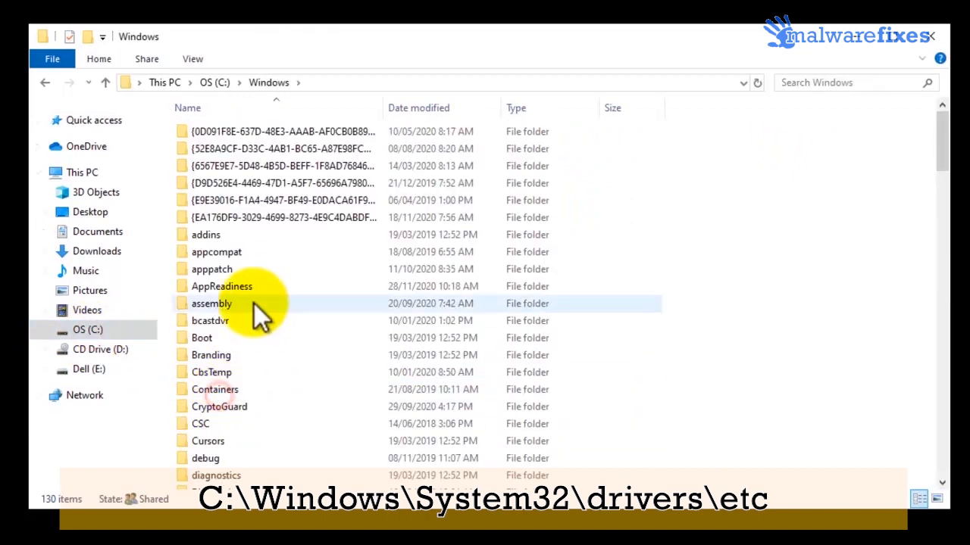
{"action": "scroll", "coordinate": [260, 307], "scroll_direction": "down", "scroll_amount": 20}
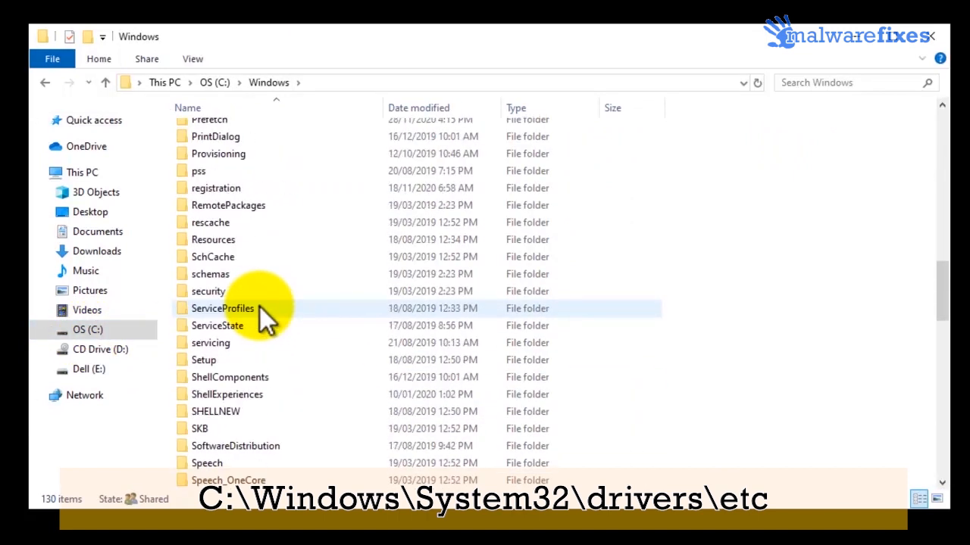
{"action": "double_click", "coordinate": [235, 415]}
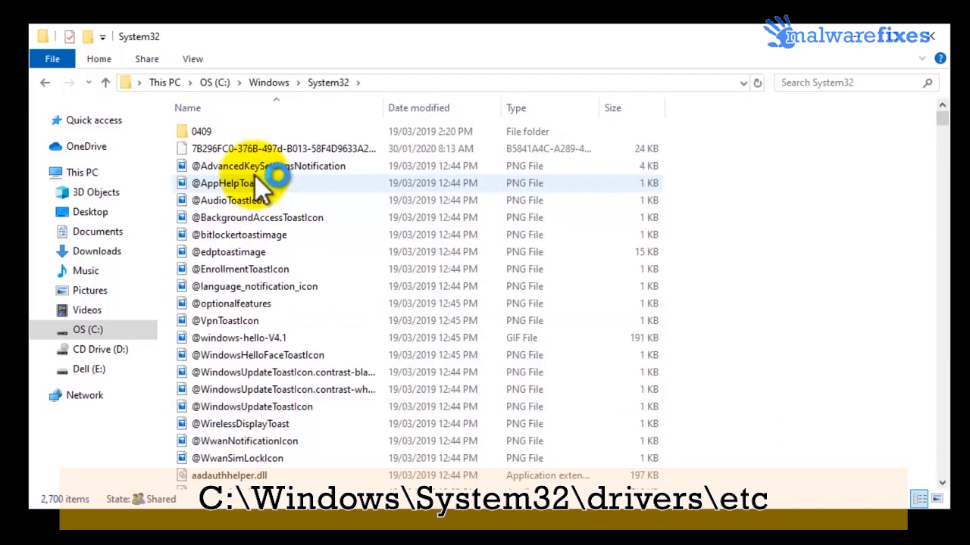
{"action": "scroll", "coordinate": [254, 176], "scroll_direction": "down", "scroll_amount": 6}
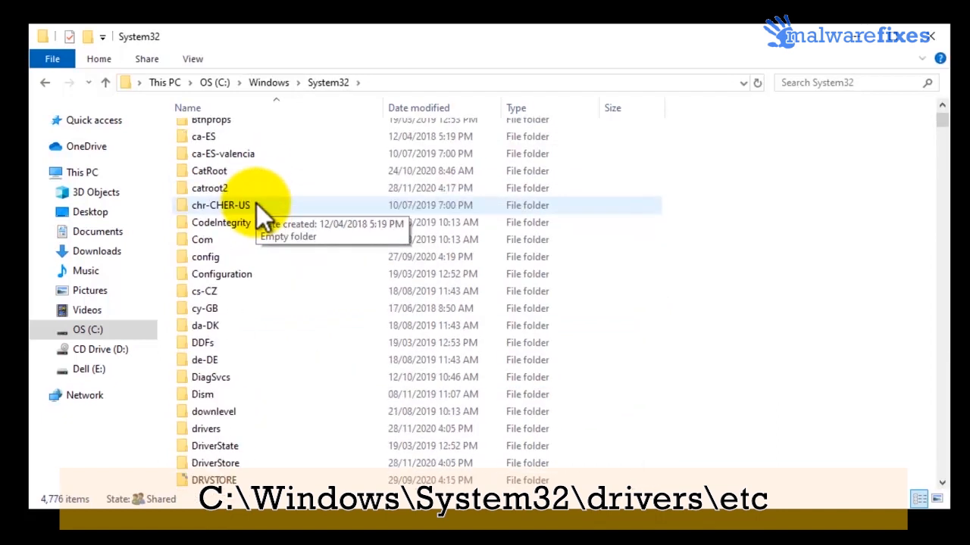
{"action": "scroll", "coordinate": [257, 204], "scroll_direction": "down", "scroll_amount": 1}
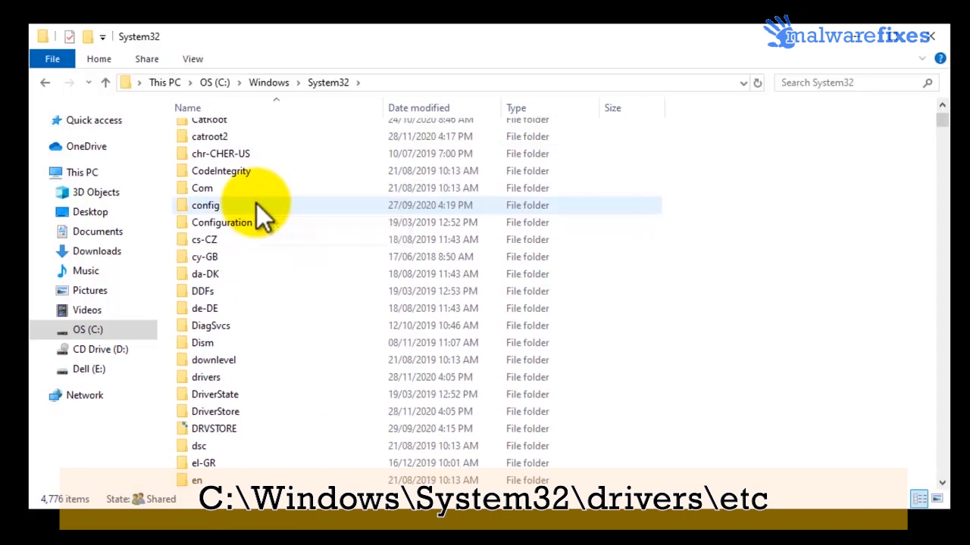
{"action": "left_click", "coordinate": [214, 378]}
{"action": "double_click", "coordinate": [214, 378]}
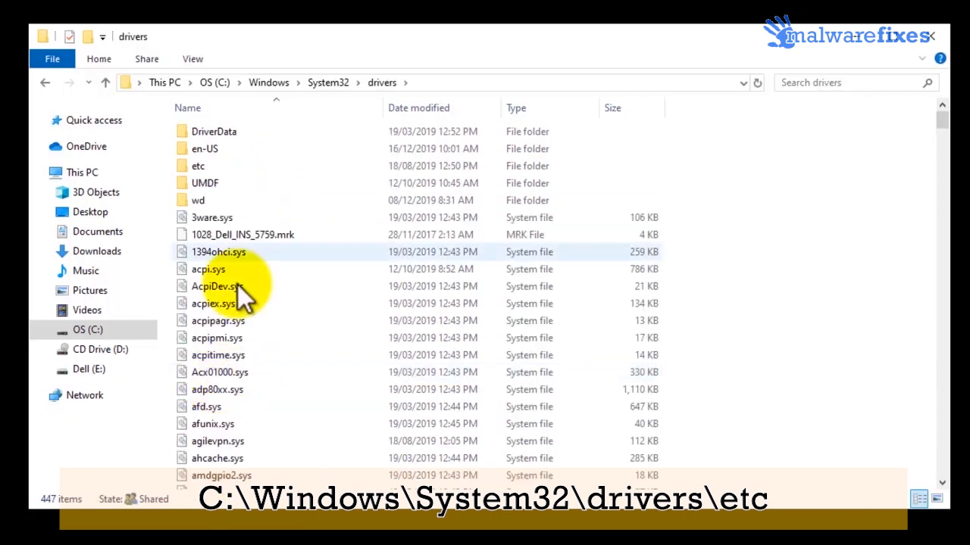
{"action": "double_click", "coordinate": [225, 168]}
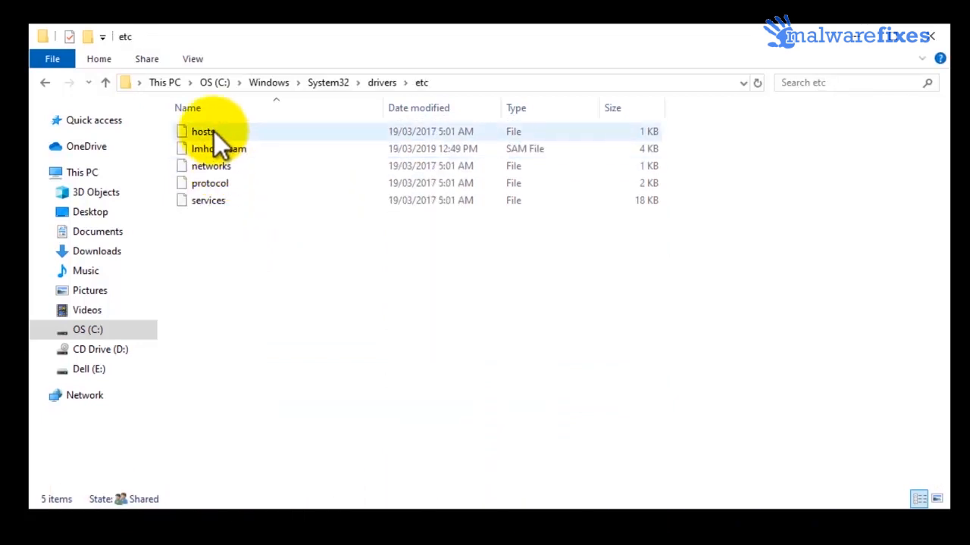
Open the hosts file from the etc folder in Notepad
{"action": "left_click", "coordinate": [214, 131]}
{"action": "double_click", "coordinate": [214, 131]}
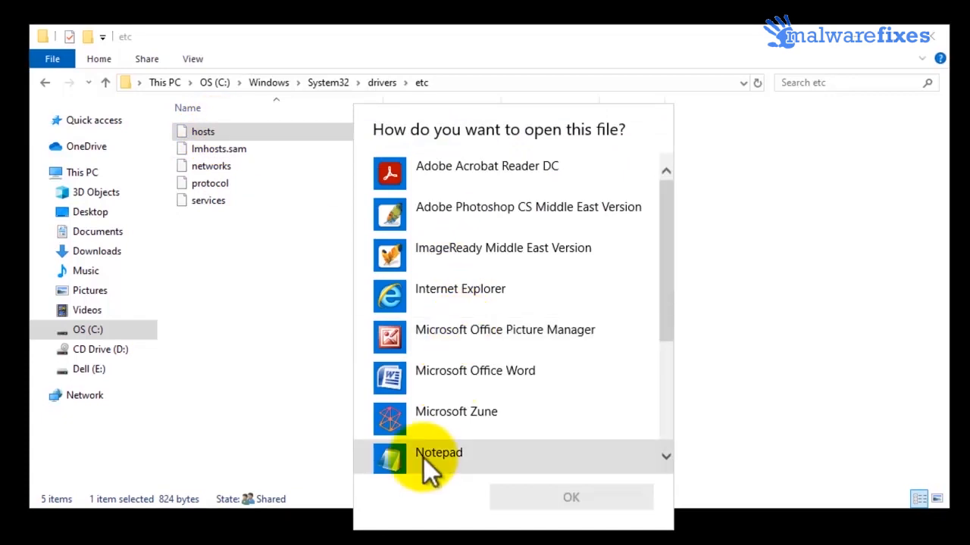
{"action": "double_click", "coordinate": [423, 459]}
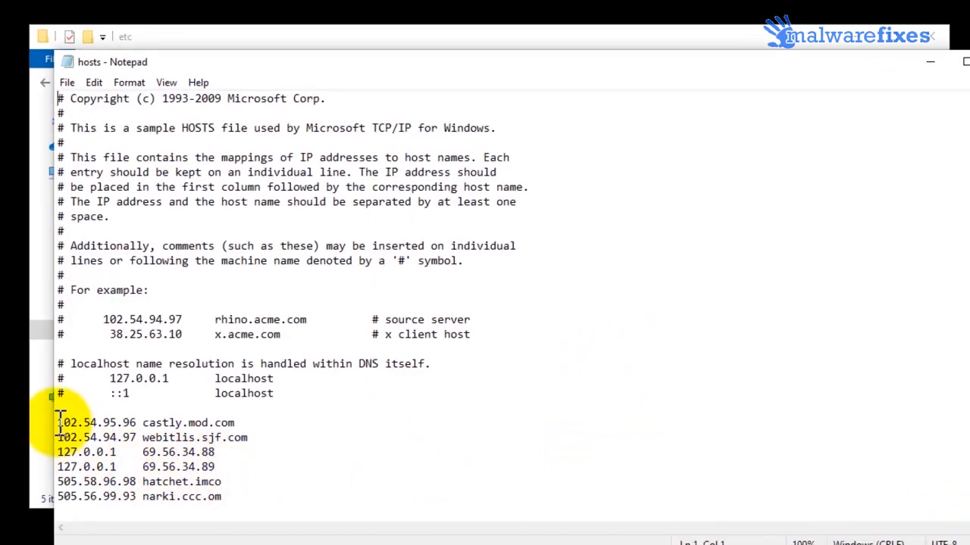
Delete the six uncommented entries at the end of the hosts file, from castly.mod.com through narki.ccc.om
{"action": "left_click_drag", "start_coordinate": [58, 423], "coordinate": [255, 495]}
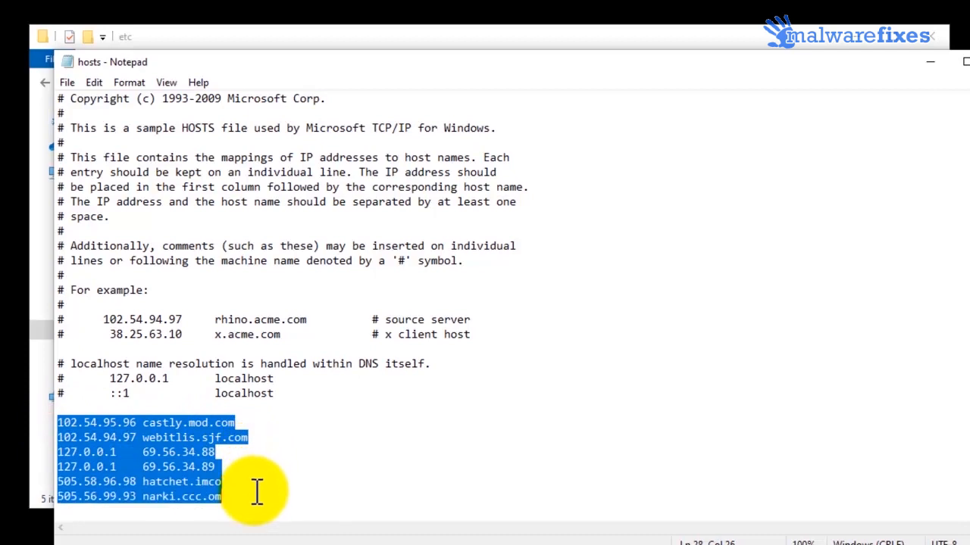
{"action": "right_click", "coordinate": [190, 479]}
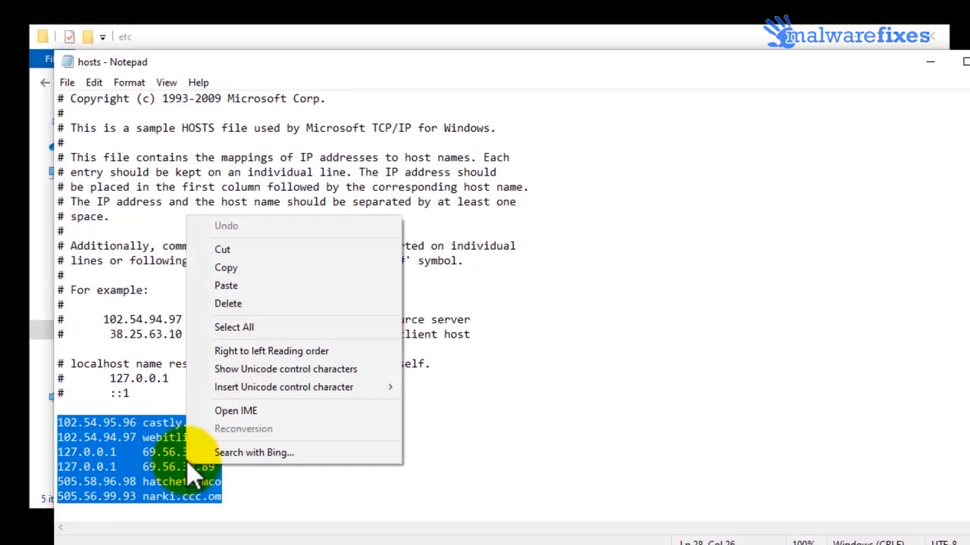
{"action": "left_click", "coordinate": [227, 304]}
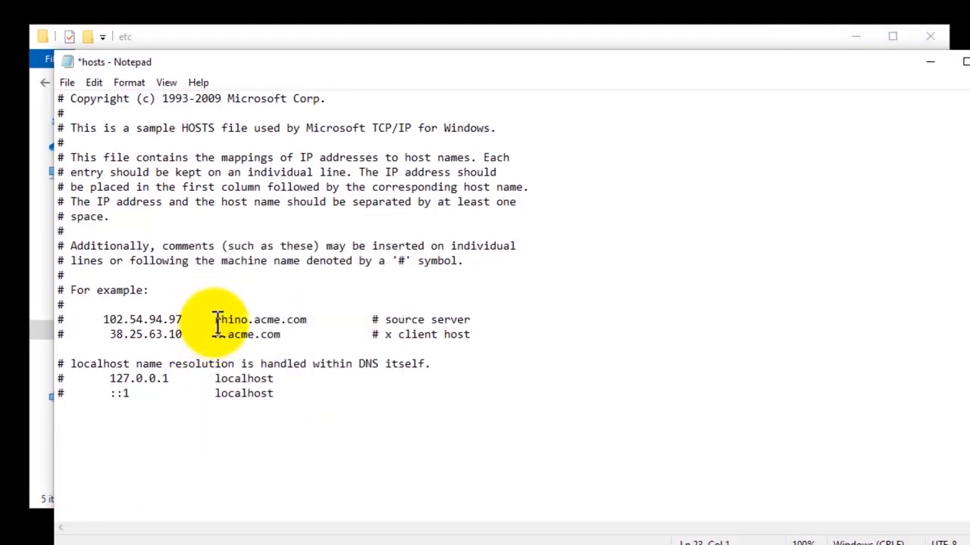
Save the edited hosts file, then close it and the etc folder window
{"action": "left_click", "coordinate": [70, 86]}
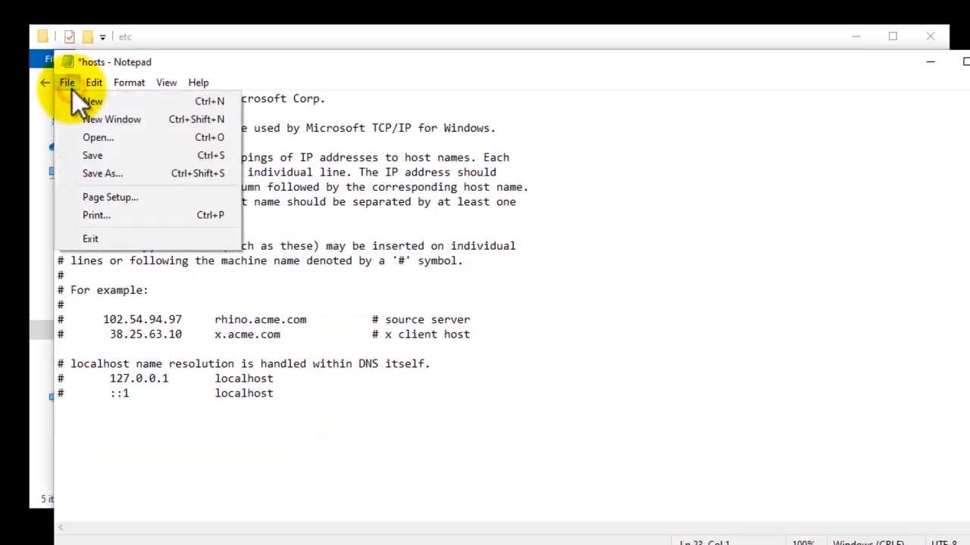
{"action": "left_click", "coordinate": [102, 156]}
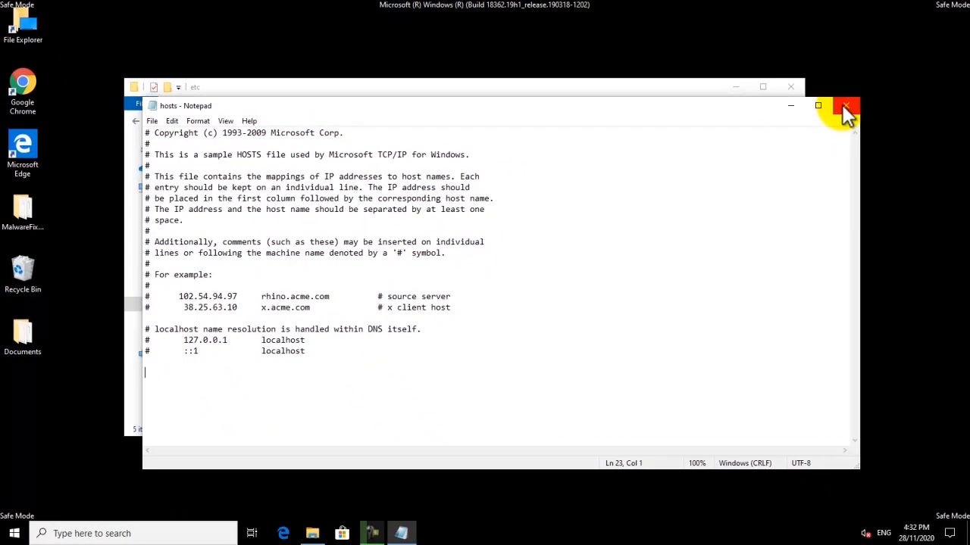
{"action": "left_click", "coordinate": [842, 106]}
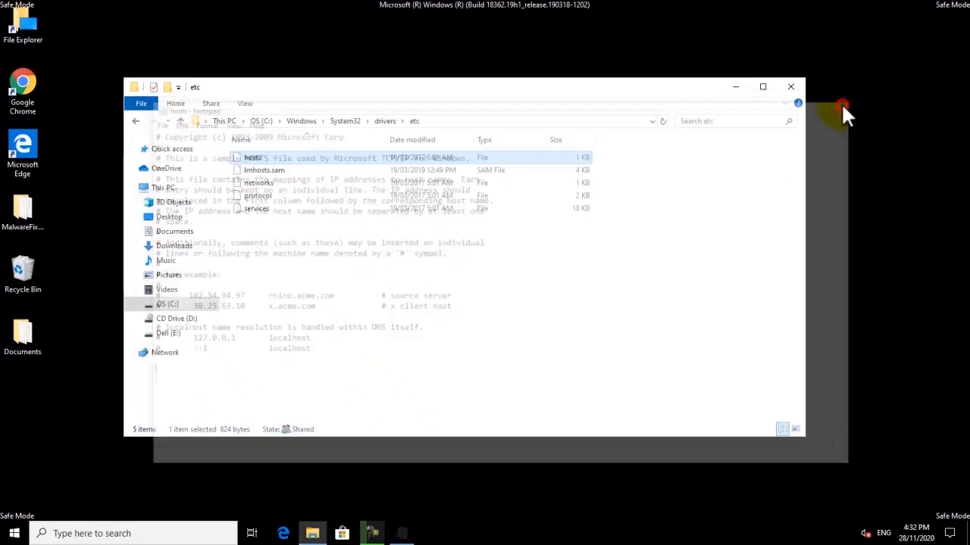
{"action": "left_click", "coordinate": [793, 87]}
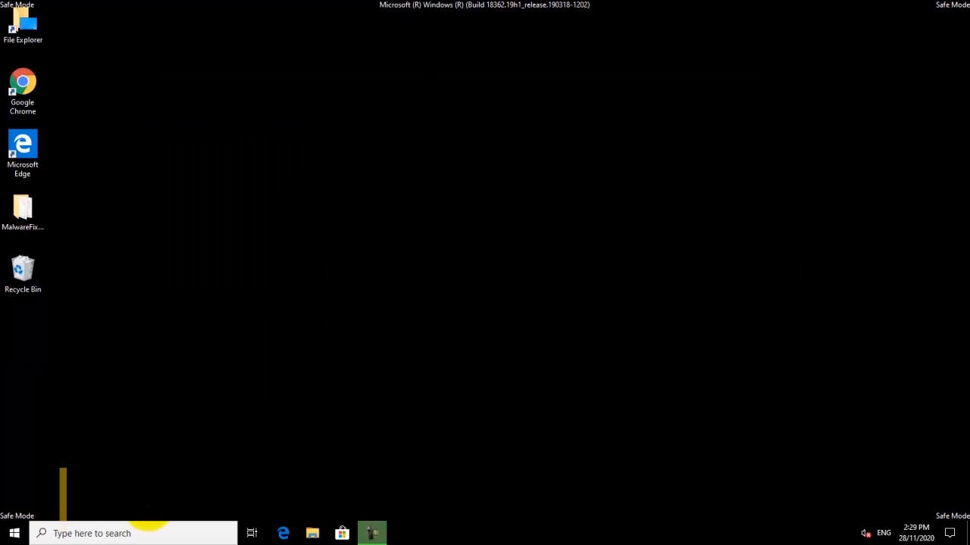
Find the Run app through Windows search and use shell:startup to open the Startup folder
{"action": "left_click", "coordinate": [148, 531]}
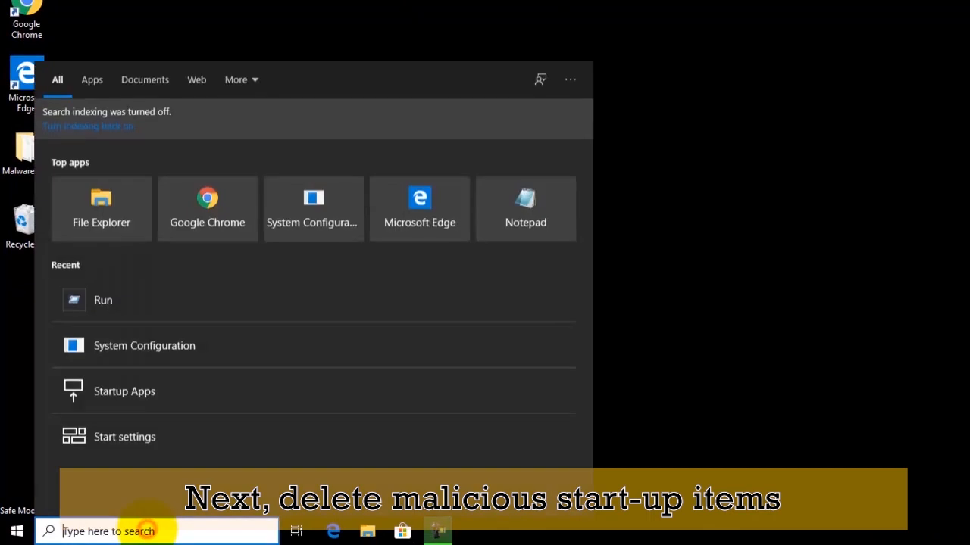
{"action": "type", "text": "run"}
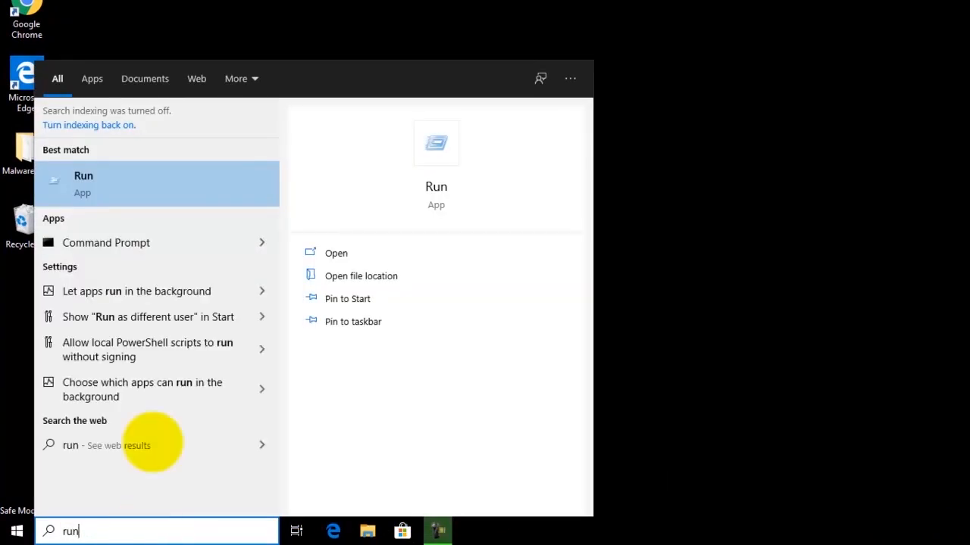
{"action": "left_click", "coordinate": [124, 186]}
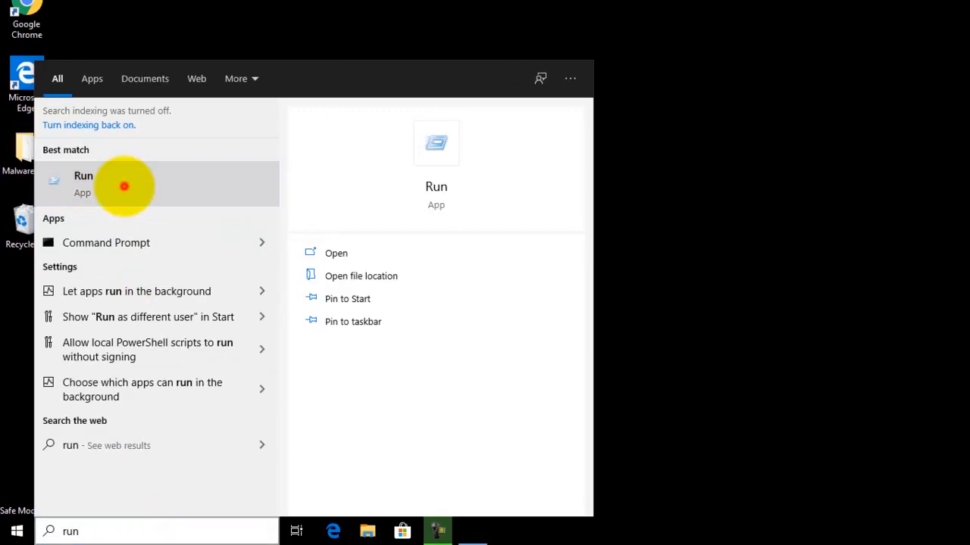
{"action": "left_click", "coordinate": [192, 378]}
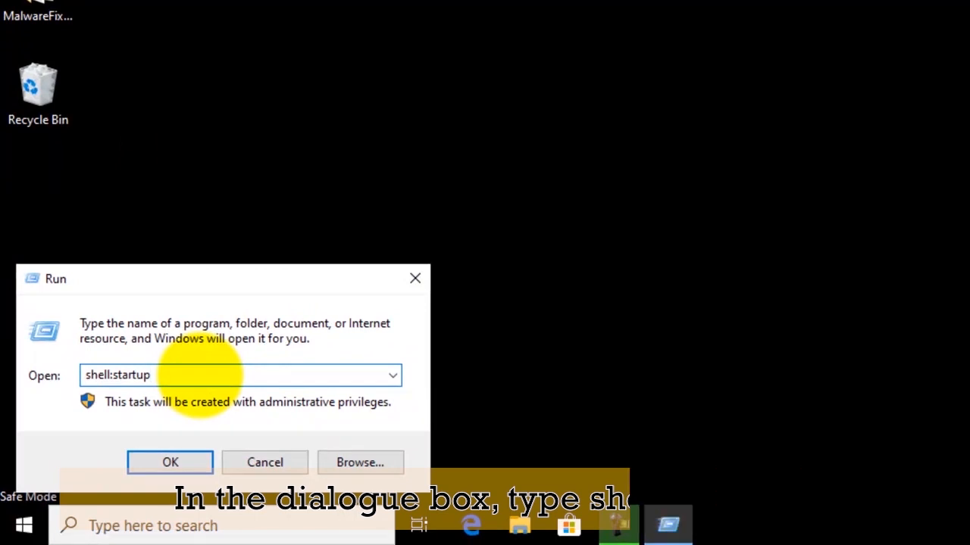
{"action": "left_click", "coordinate": [175, 459]}
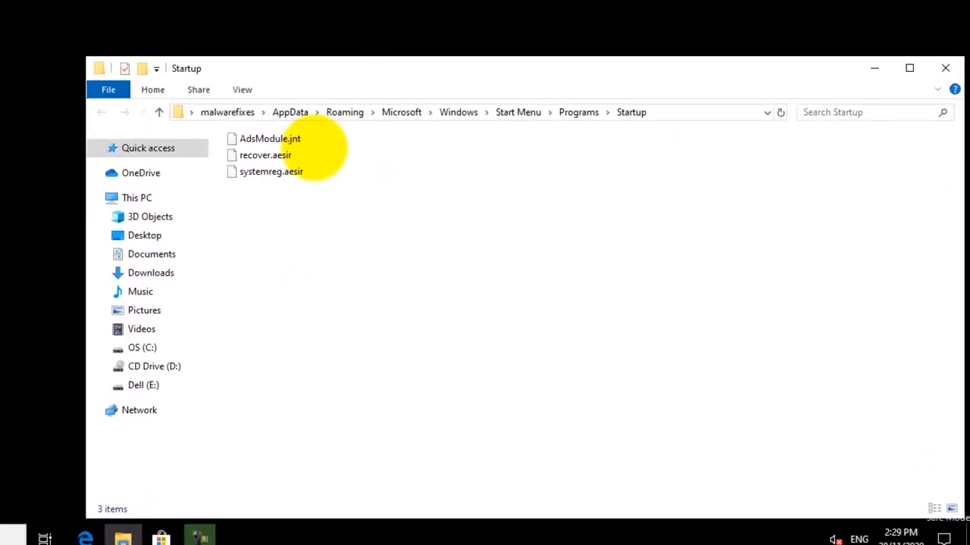
Delete AdsModule.jnt, recover.aesir and systemreg.aesir from the Startup folder and close its window
{"action": "left_click", "coordinate": [287, 139]}
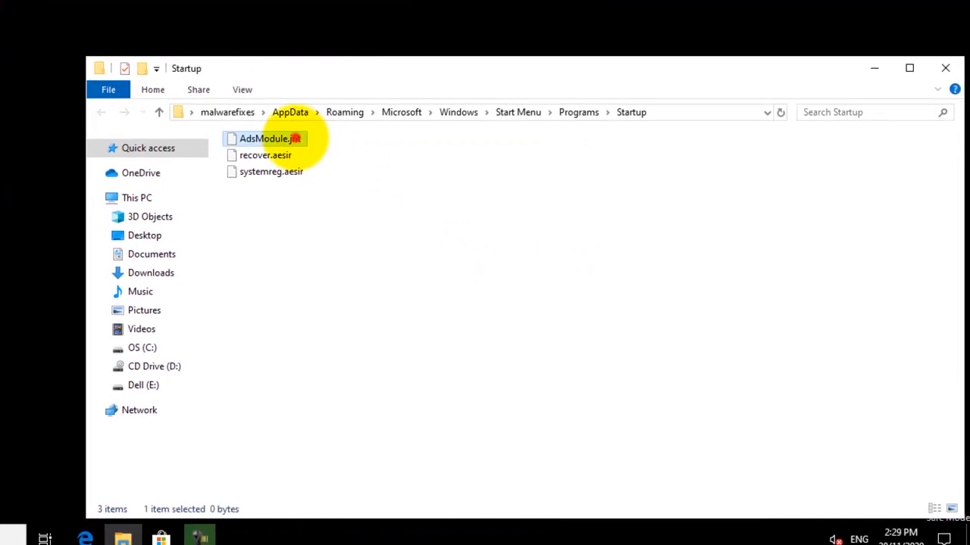
{"action": "left_click", "coordinate": [290, 155], "text": "ctrl"}
{"action": "left_click", "coordinate": [294, 169], "text": "ctrl"}
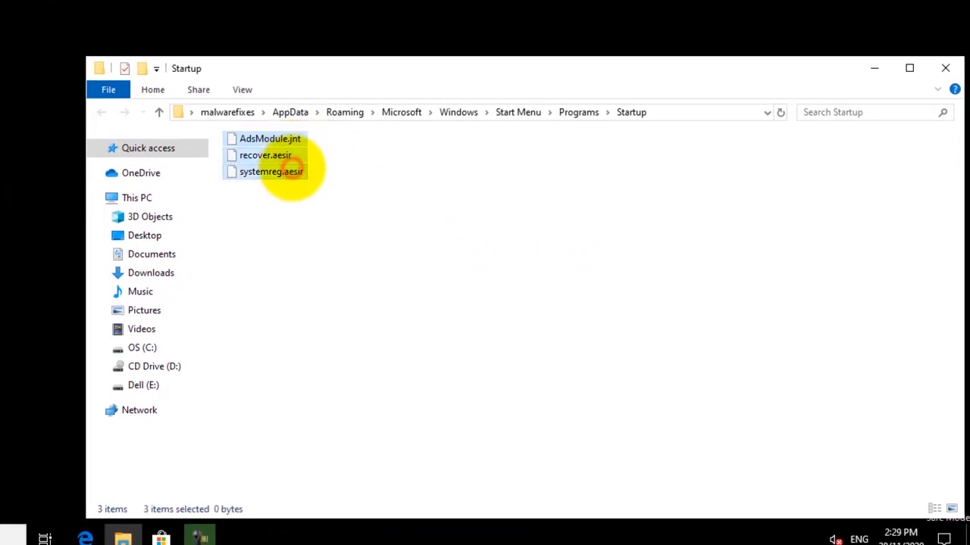
{"action": "right_click", "coordinate": [287, 157]}
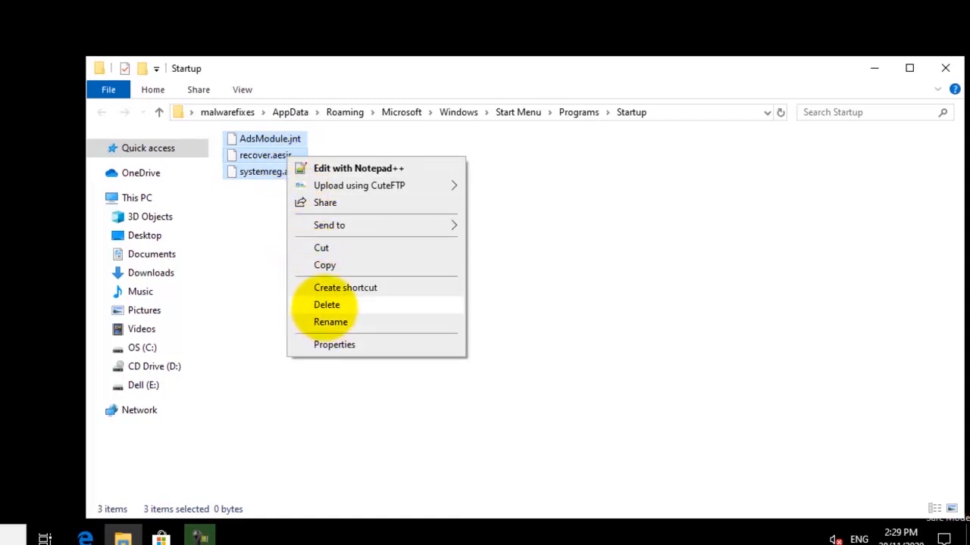
{"action": "left_click", "coordinate": [326, 304]}
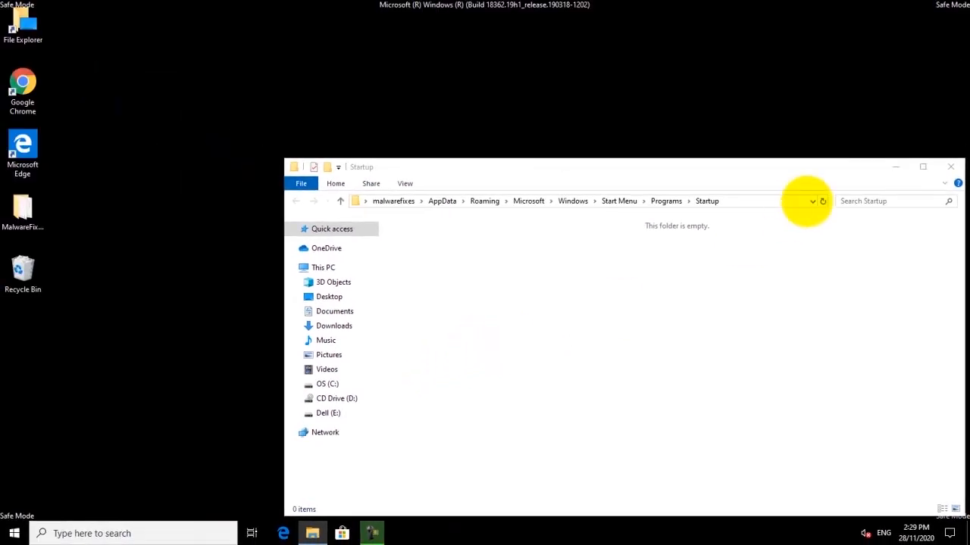
{"action": "left_click", "coordinate": [952, 167]}
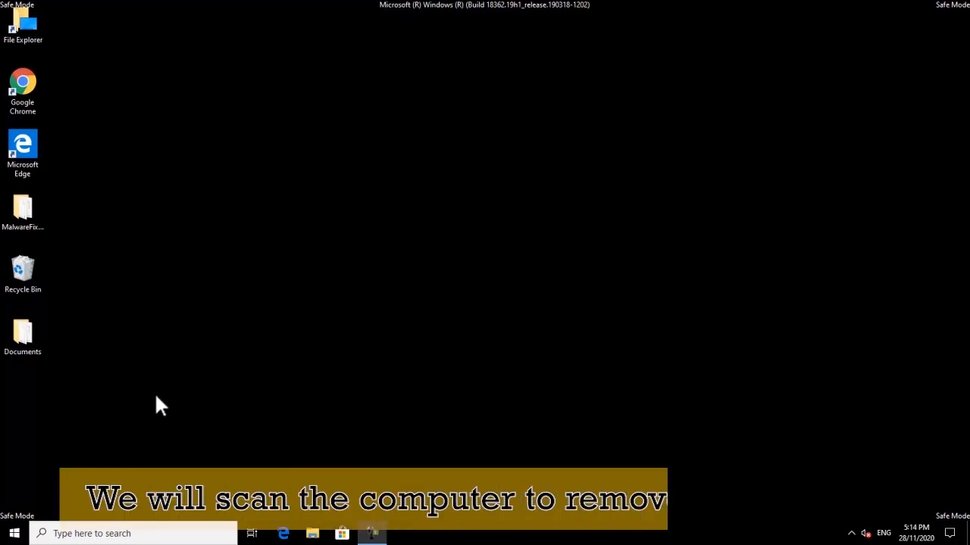
Open Malwarebytes and start a scan of the computer
{"action": "left_click", "coordinate": [22, 535]}
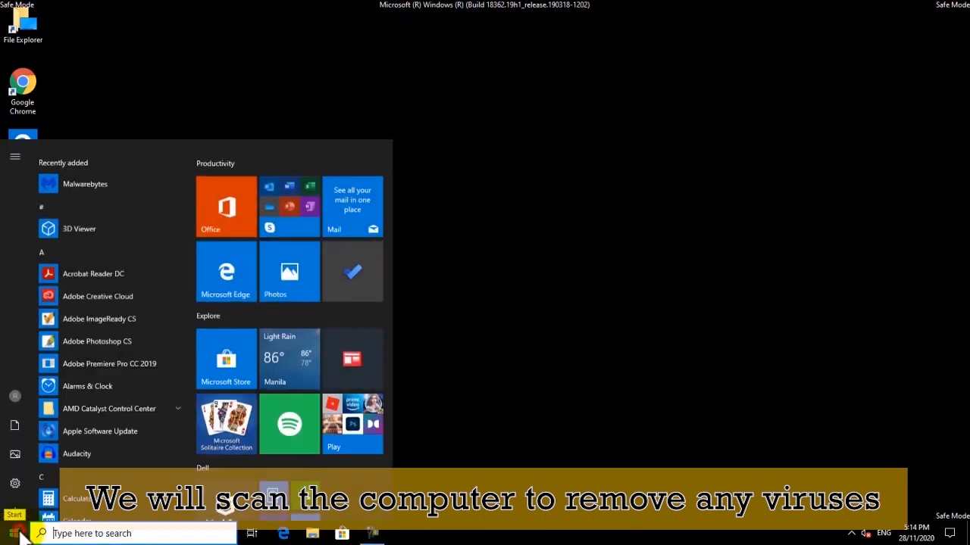
{"action": "left_click", "coordinate": [95, 172]}
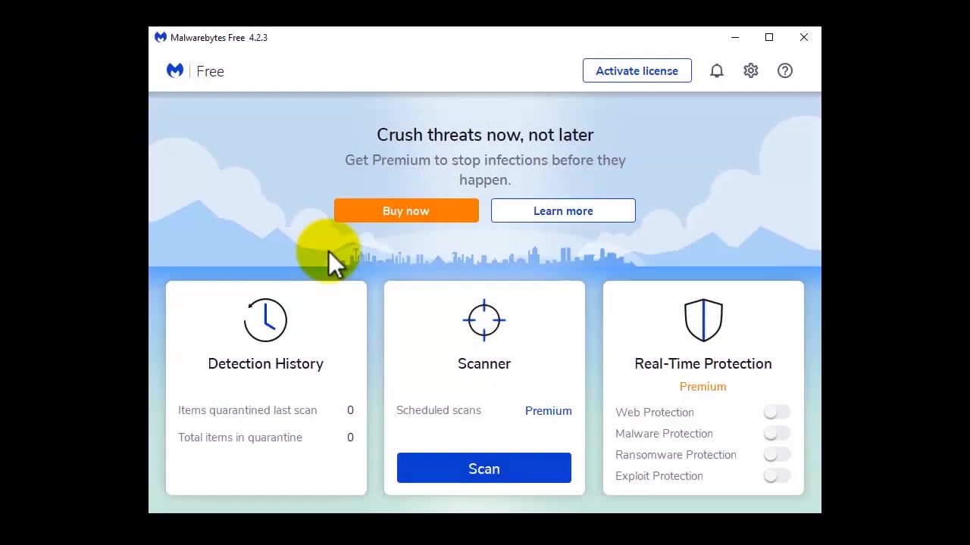
{"action": "left_click", "coordinate": [479, 471]}
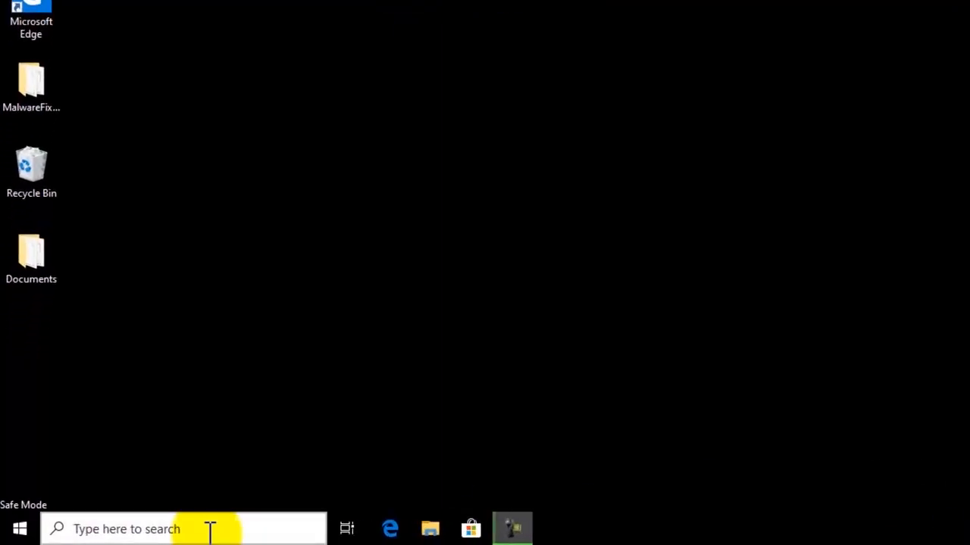
Search Windows for "msconfig" and open the System Configuration app
{"action": "left_click", "coordinate": [210, 529]}
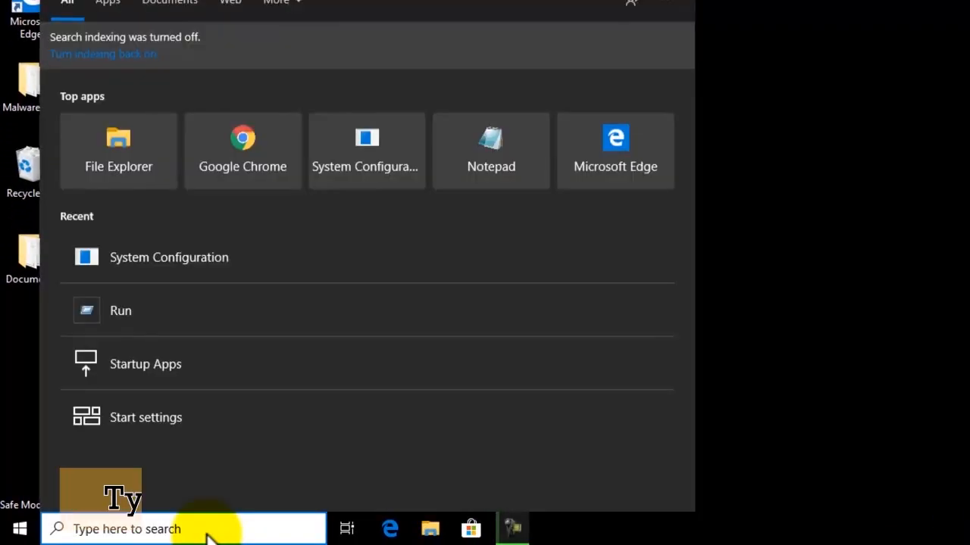
{"action": "type", "text": "msconfig"}
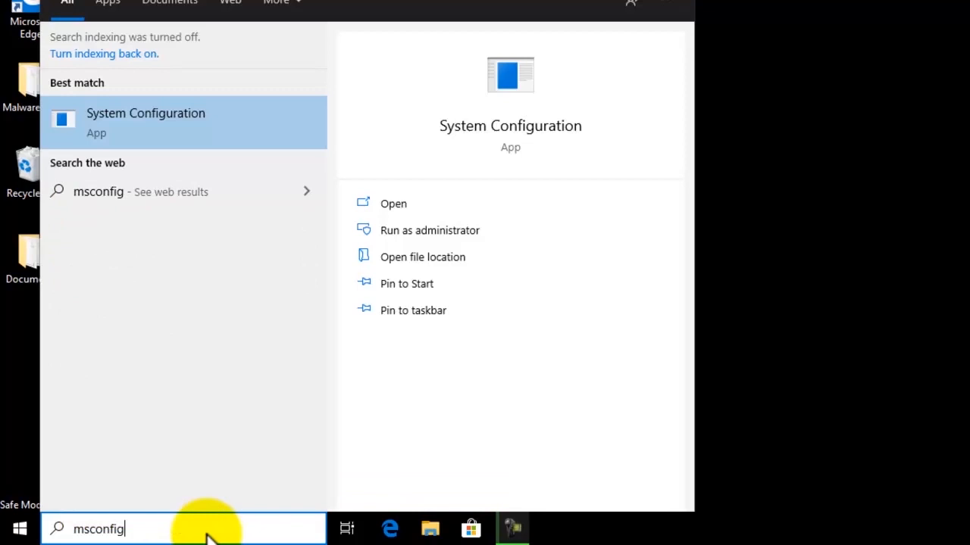
{"action": "left_click", "coordinate": [212, 121]}
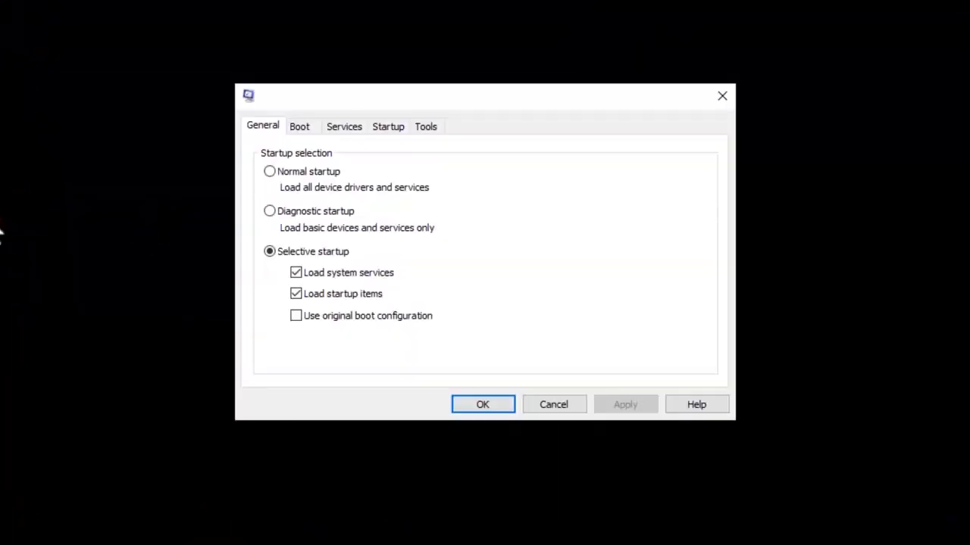
Disable Safe boot in the boot options, apply the change and restart the computer
{"action": "left_click", "coordinate": [299, 130]}
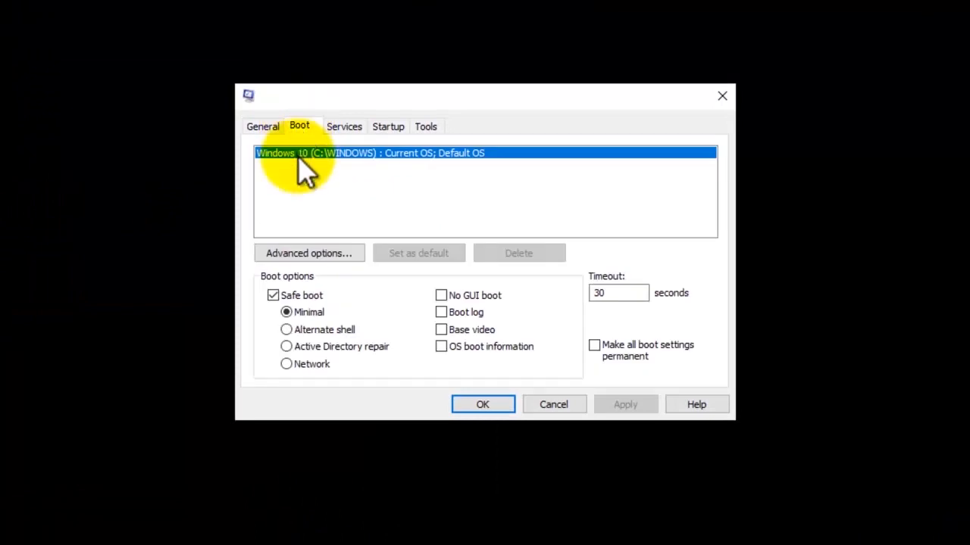
{"action": "left_click", "coordinate": [273, 296]}
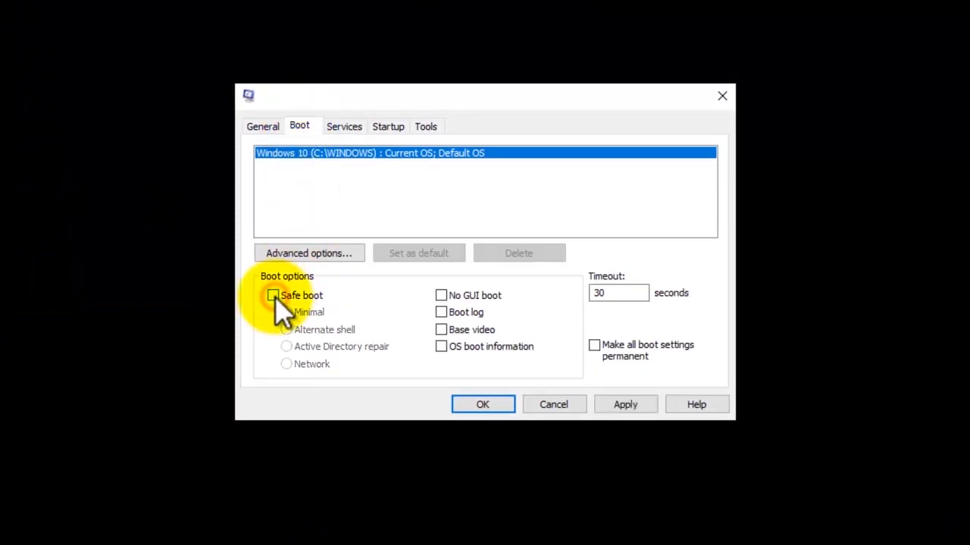
{"action": "left_click", "coordinate": [626, 408]}
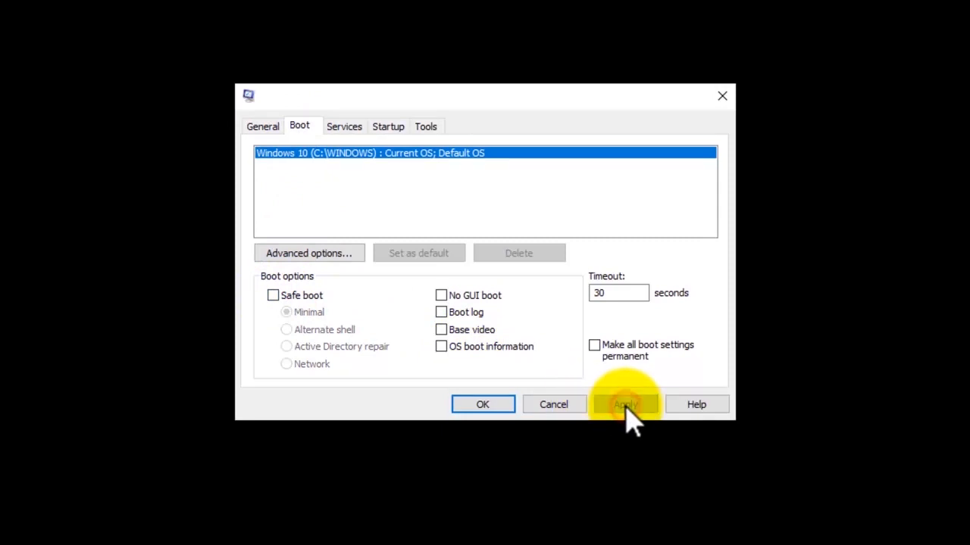
{"action": "left_click", "coordinate": [484, 405]}
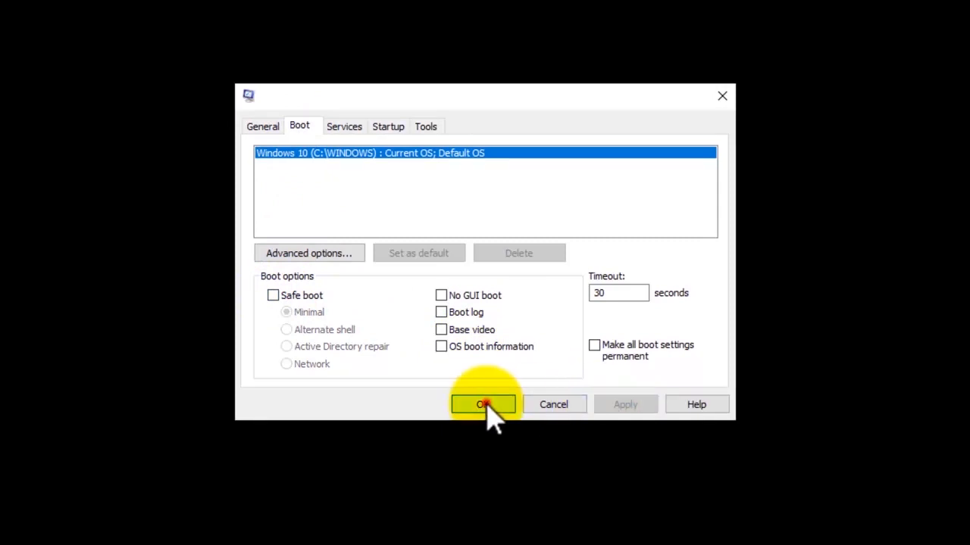
{"action": "left_click", "coordinate": [443, 288]}
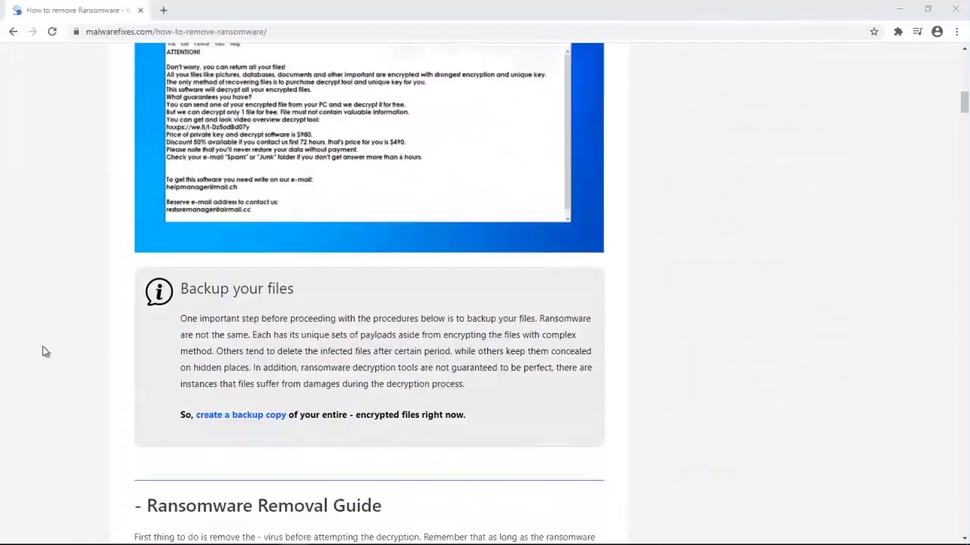
Read through the ransomware removal guide on malwarefixes.com, including the Emsisoft, Previous Version and ShadowExplorer file recovery options
{"action": "scroll", "coordinate": [43, 347], "scroll_direction": "down", "scroll_amount": 5}
{"action": "scroll", "coordinate": [43, 347], "scroll_direction": "down", "scroll_amount": 13}
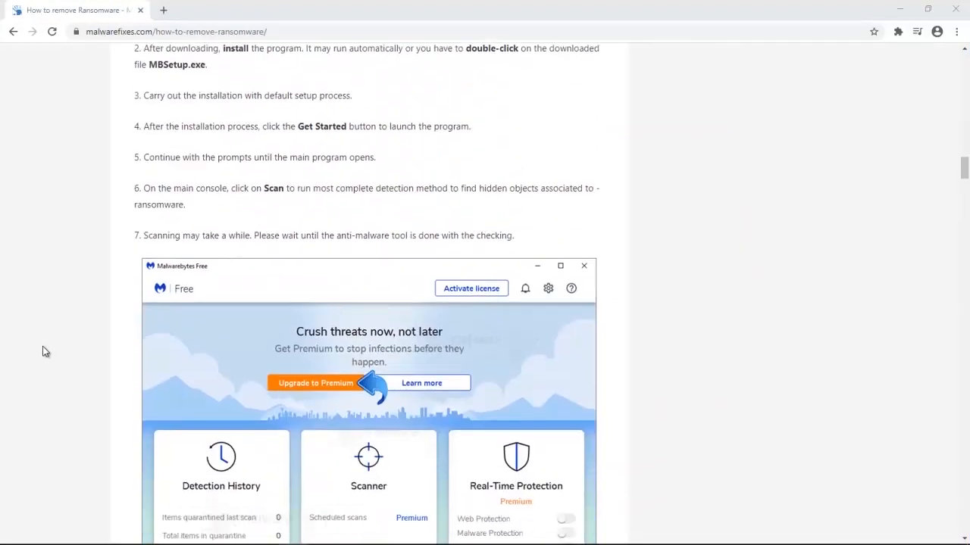
{"action": "scroll", "coordinate": [42, 351], "scroll_direction": "down", "scroll_amount": 12}
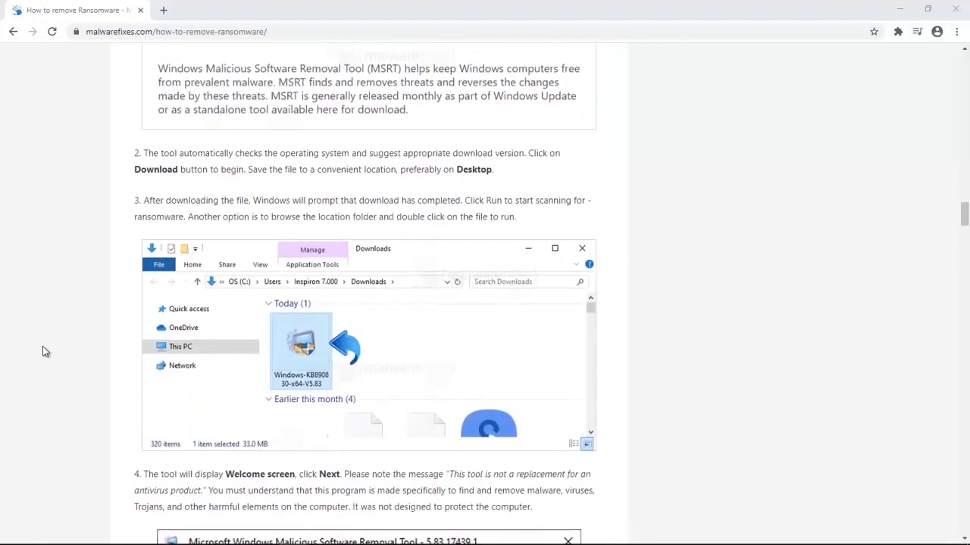
{"action": "scroll", "coordinate": [43, 351], "scroll_direction": "down", "scroll_amount": 9}
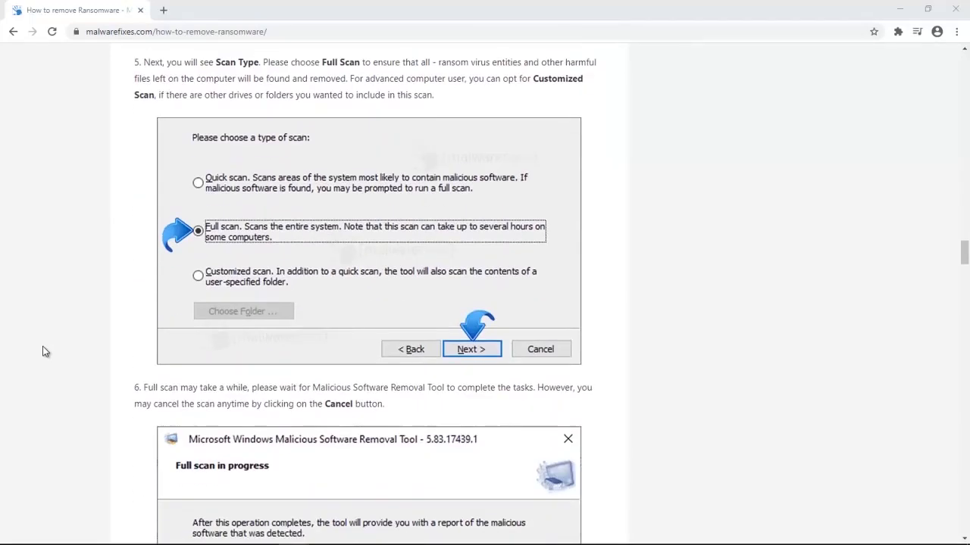
{"action": "scroll", "coordinate": [43, 351], "scroll_direction": "down", "scroll_amount": 6}
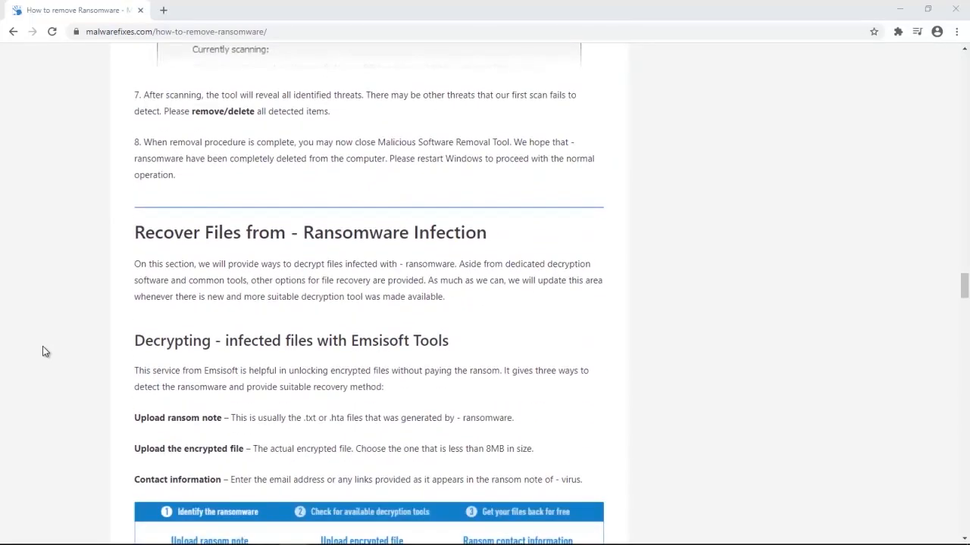
{"action": "scroll", "coordinate": [43, 351], "scroll_direction": "down", "scroll_amount": 2}
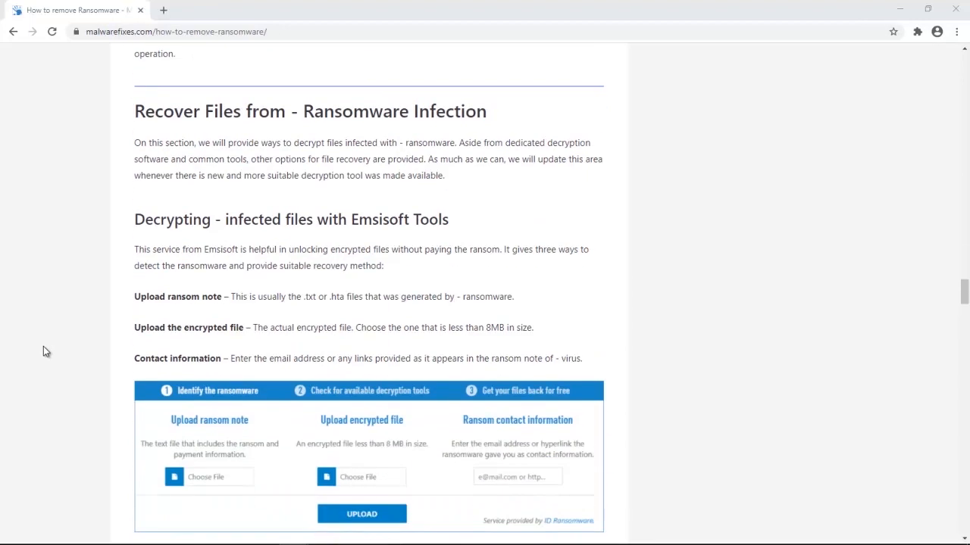
{"action": "scroll", "coordinate": [43, 351], "scroll_direction": "down", "scroll_amount": 7}
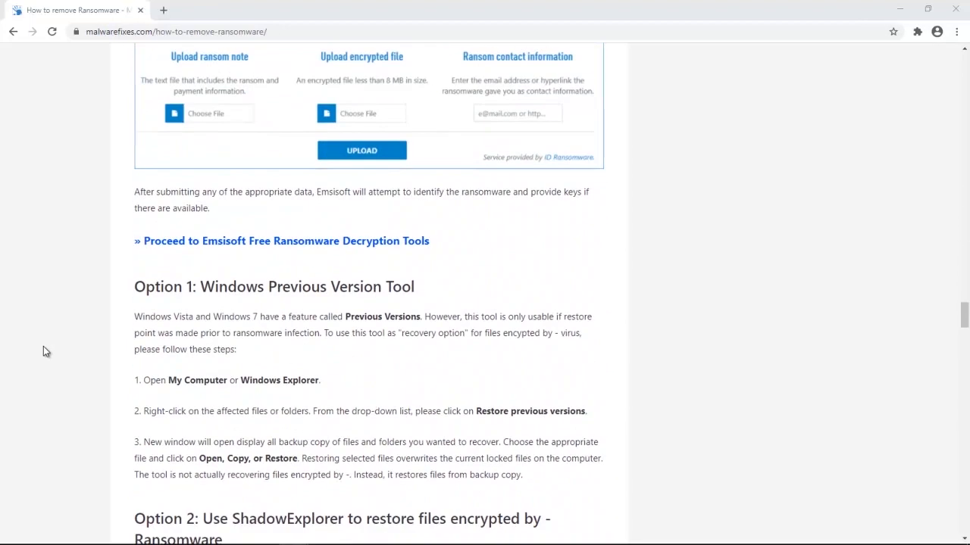
{"action": "scroll", "coordinate": [43, 347], "scroll_direction": "down", "scroll_amount": 1}
{"action": "scroll", "coordinate": [43, 347], "scroll_direction": "up", "scroll_amount": 1}
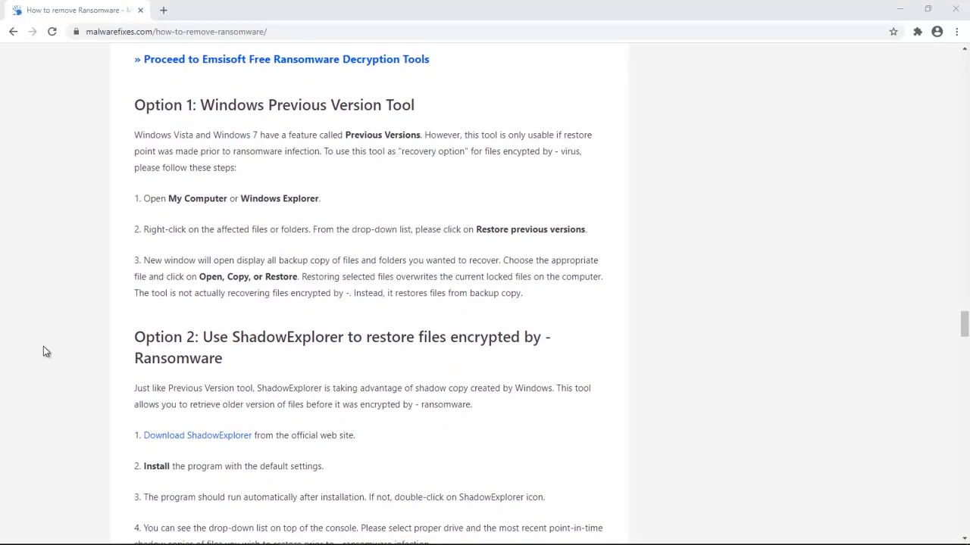
{"action": "scroll", "coordinate": [43, 351], "scroll_direction": "down", "scroll_amount": 3}
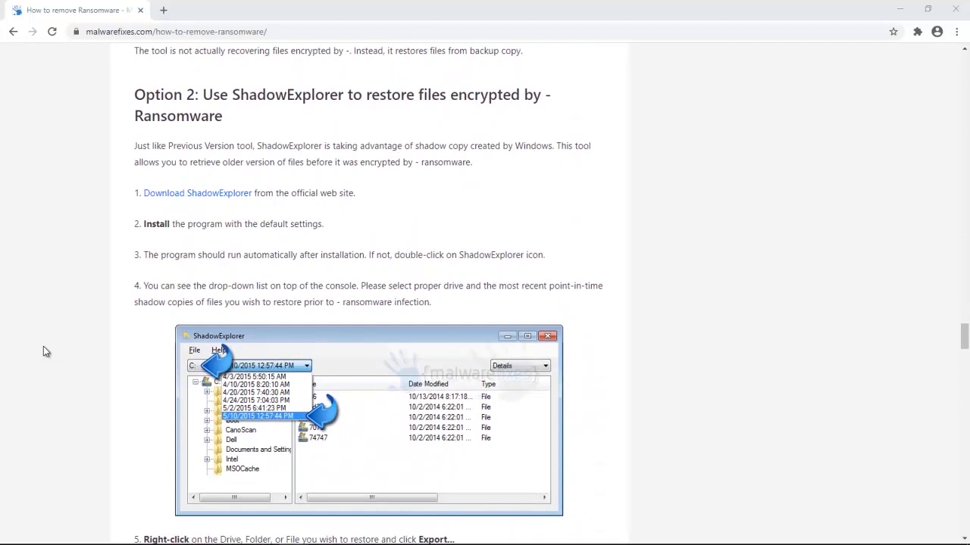